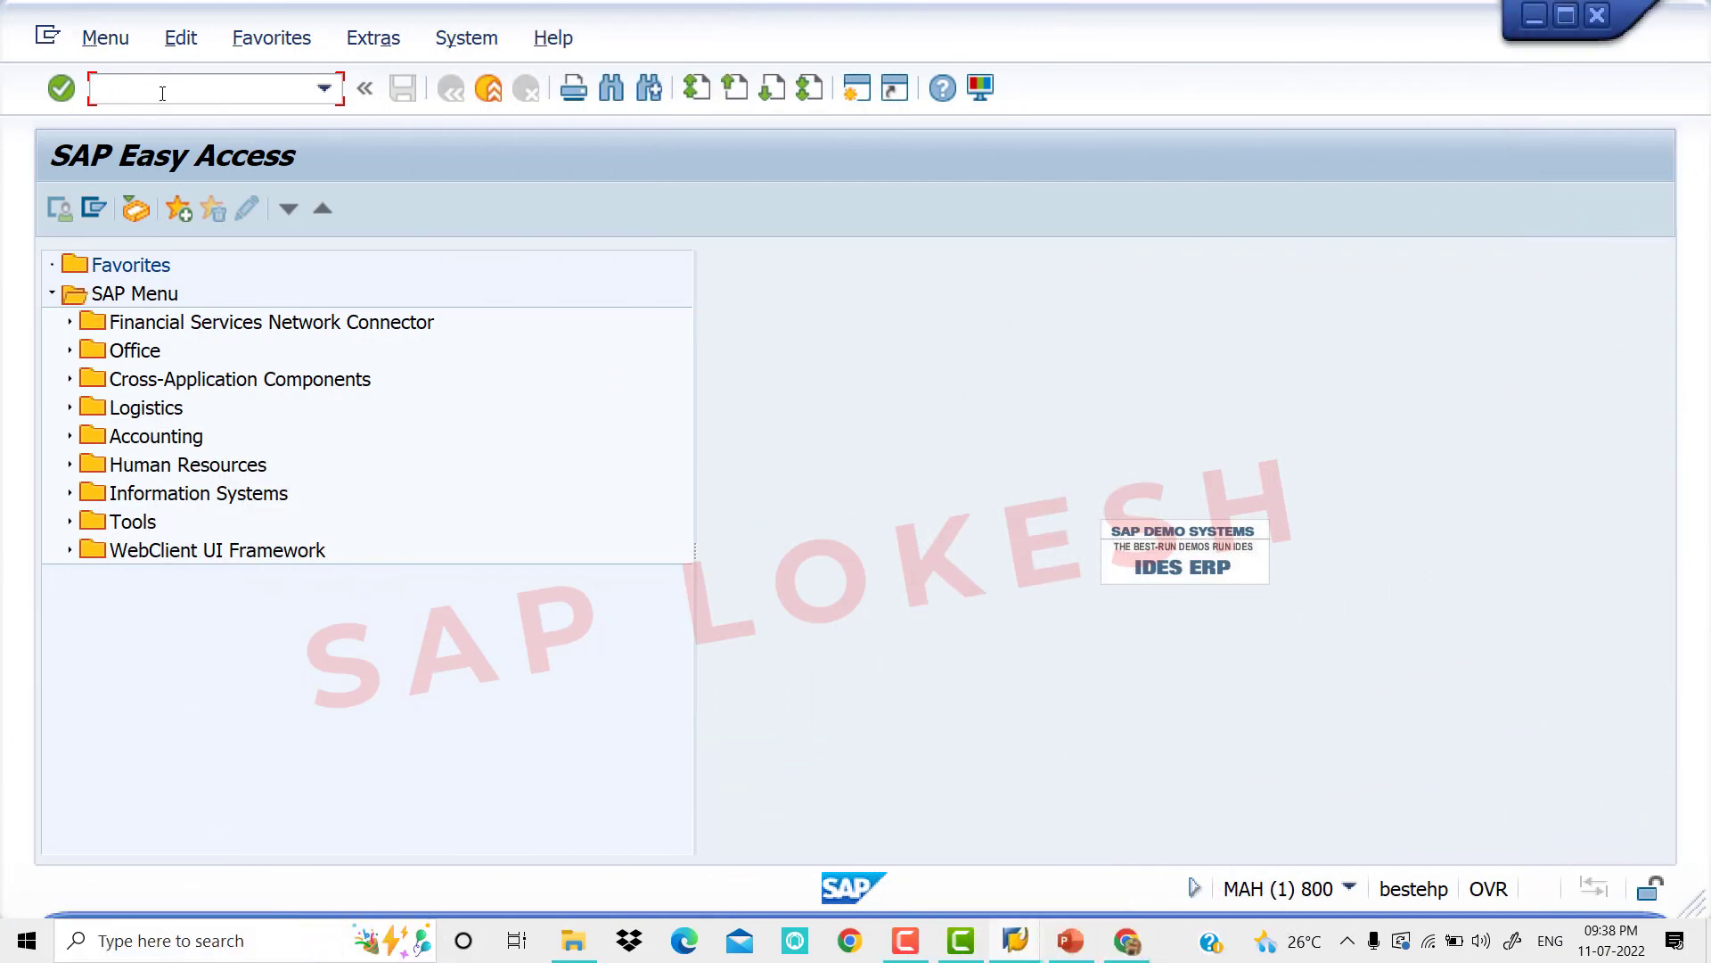
Switch to PowerPoint and remove the duplicated word "Company" from the slide title.
click(1072, 950)
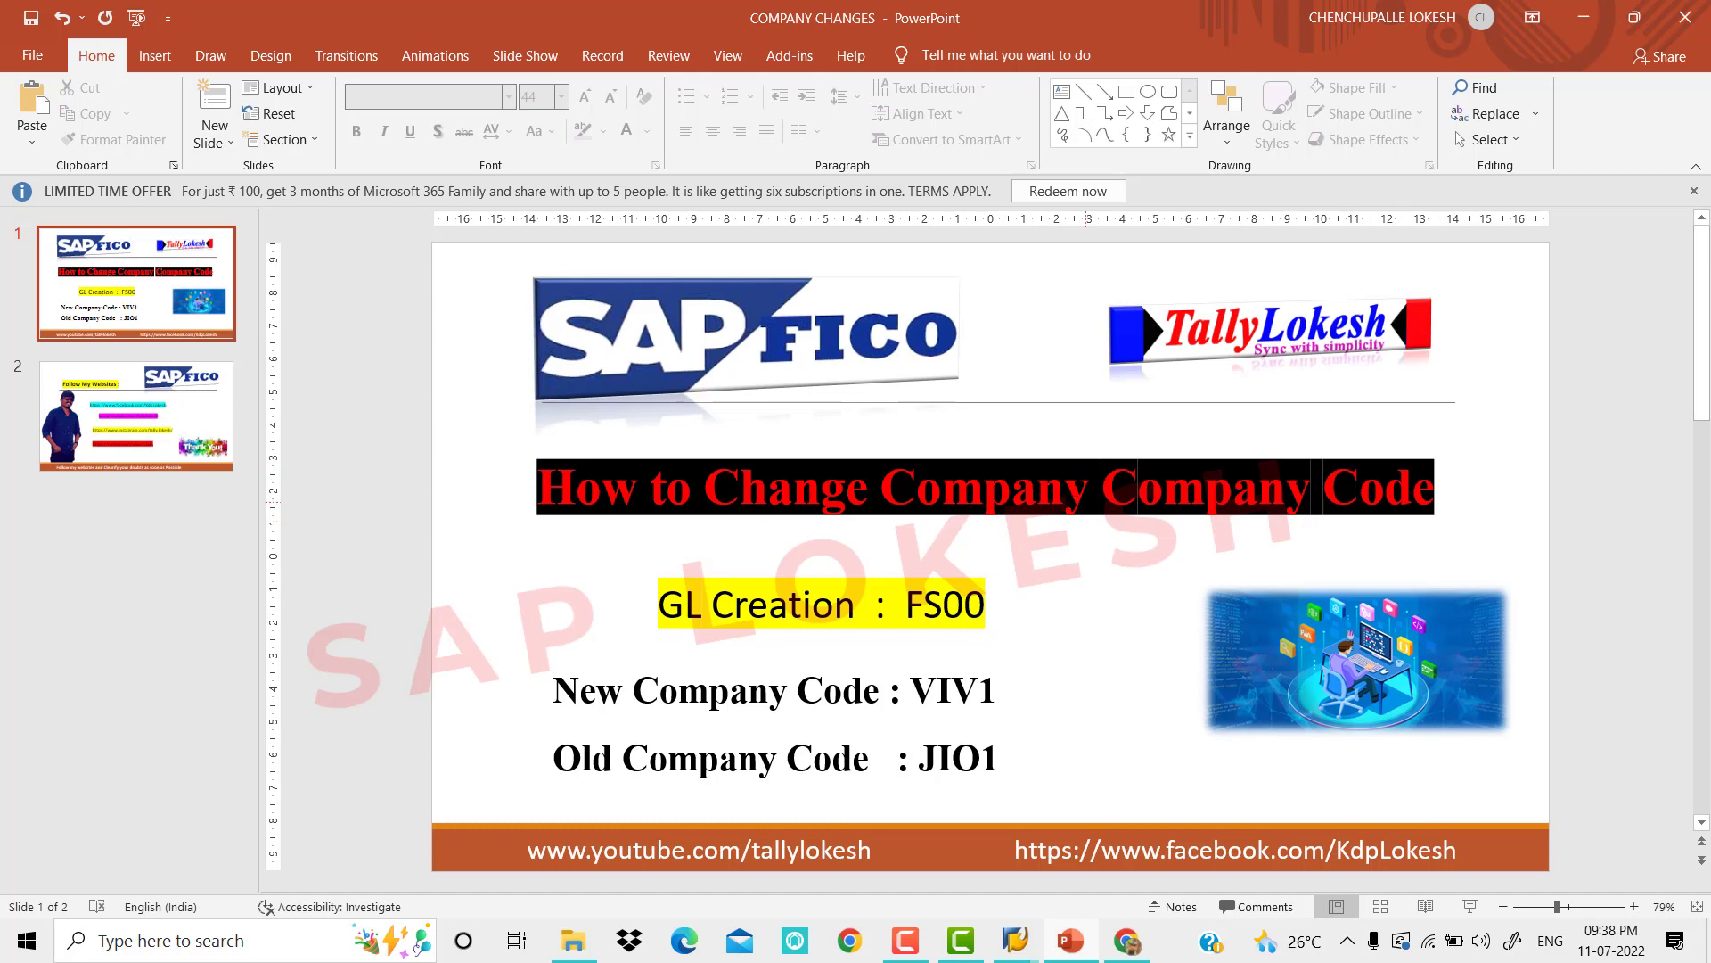
drag(1306, 496, 1113, 498)
key(BackSpace)
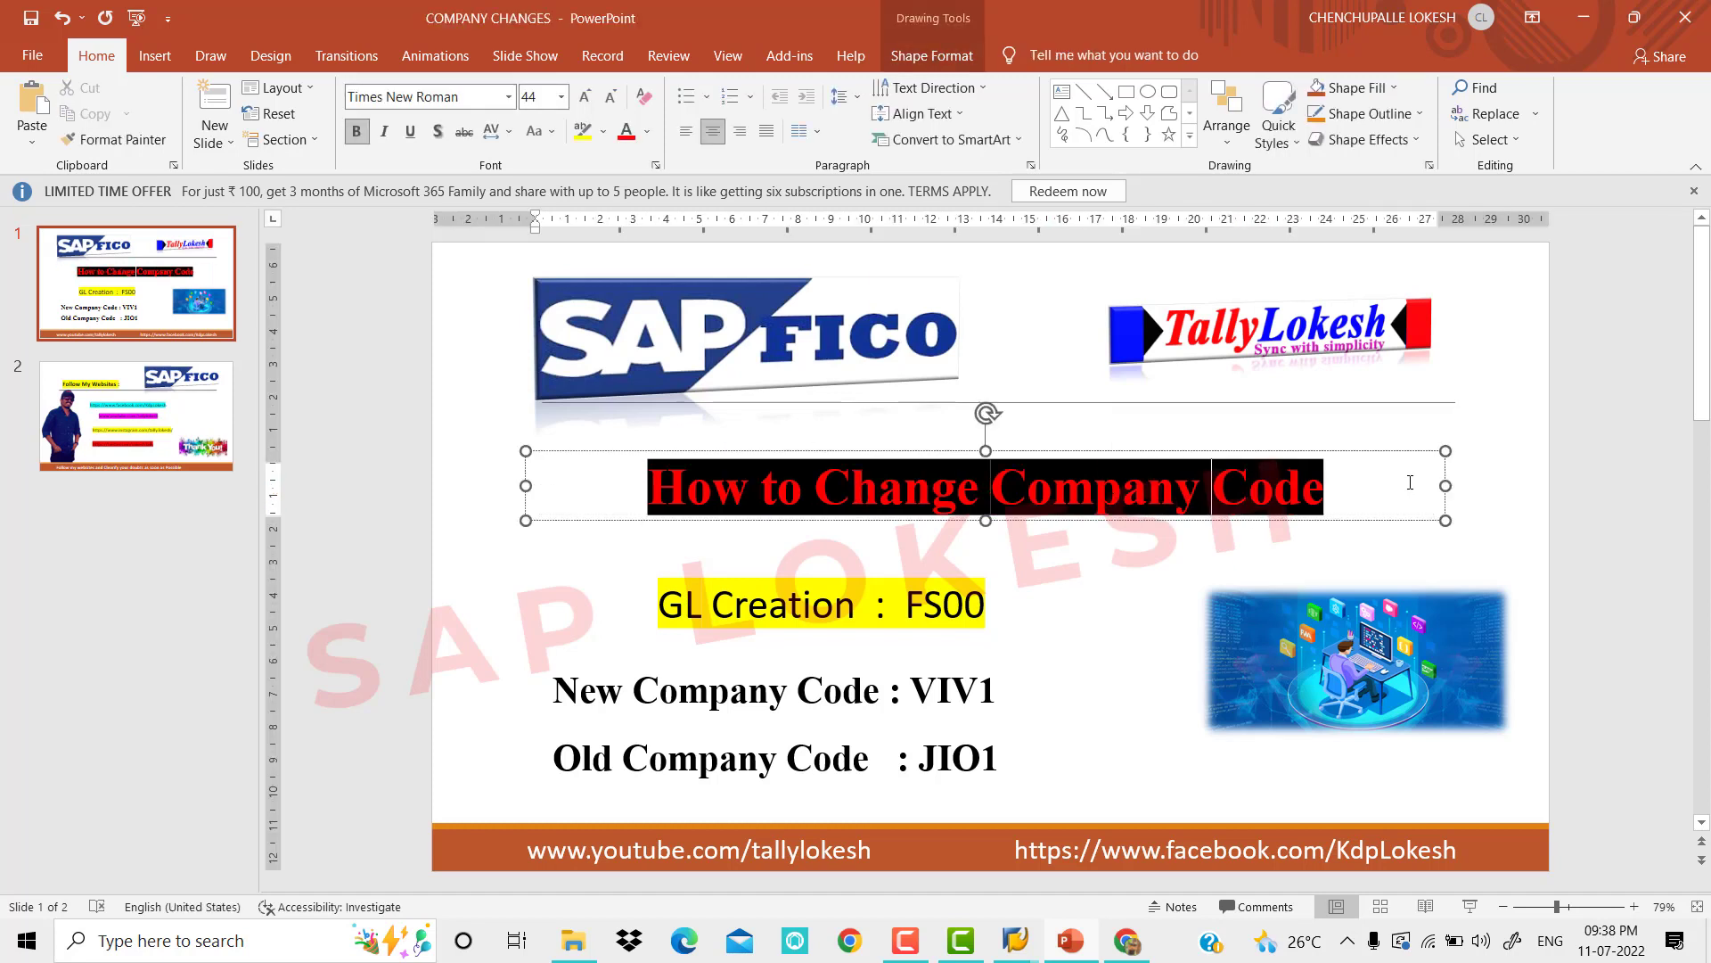
click(1507, 475)
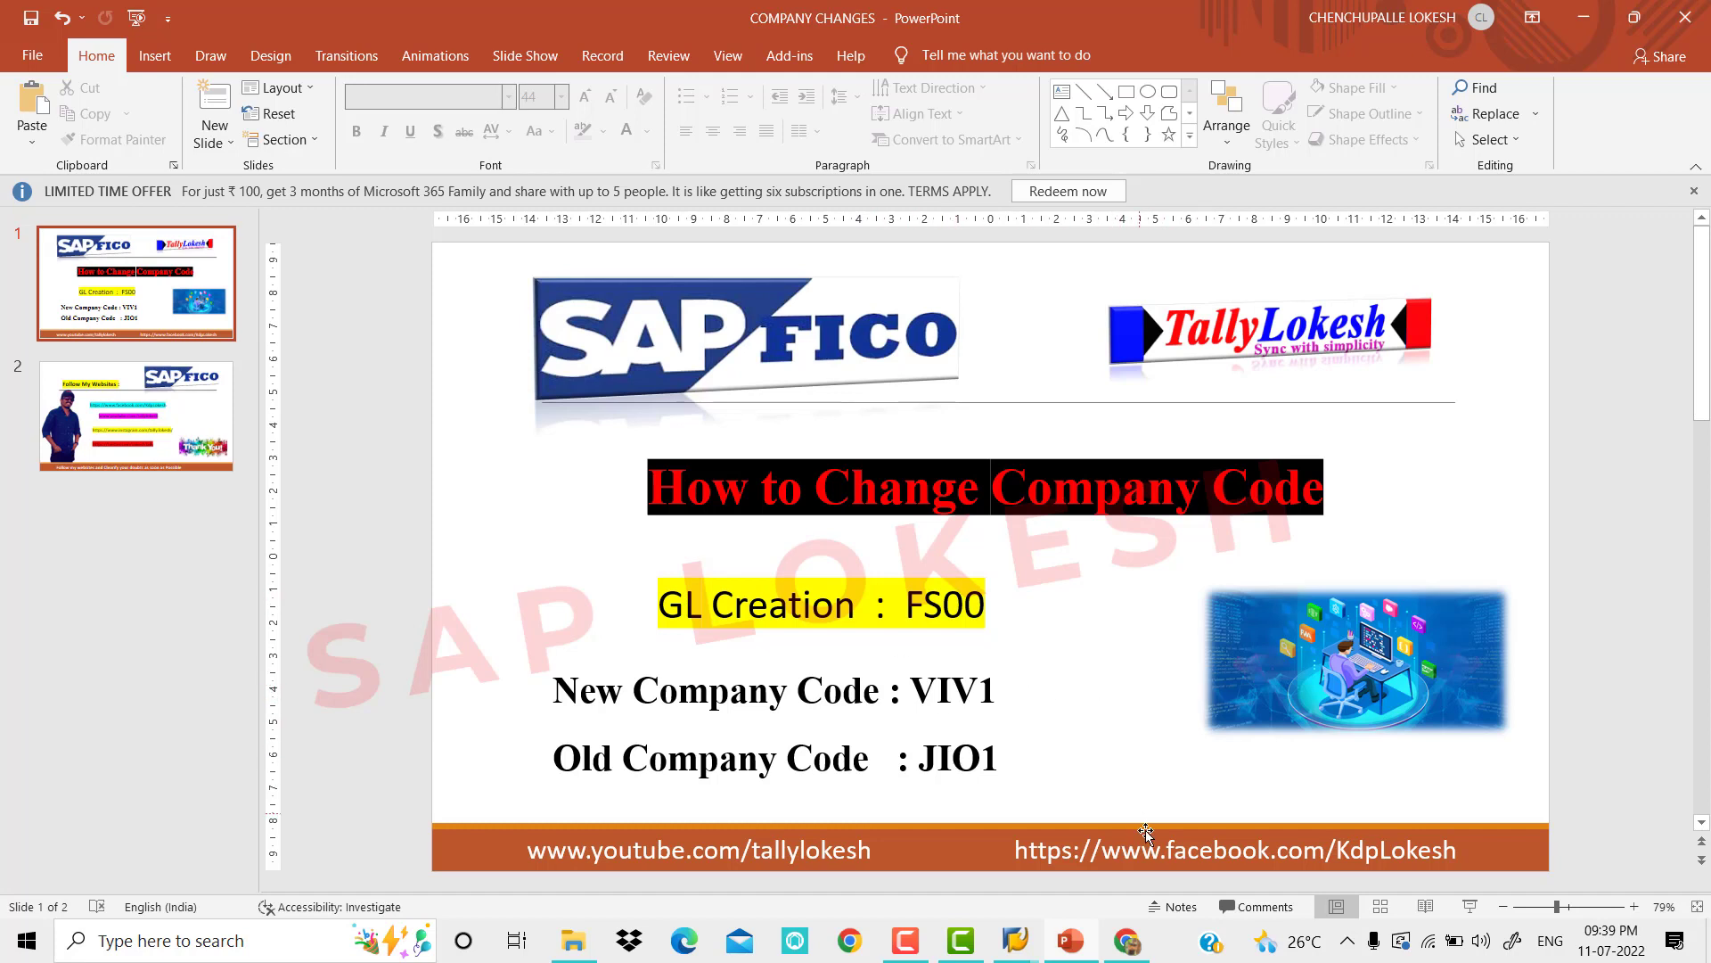
Switch to SAP, open transaction FS00 and slightly widen the account list area.
mouse_move(1016, 943)
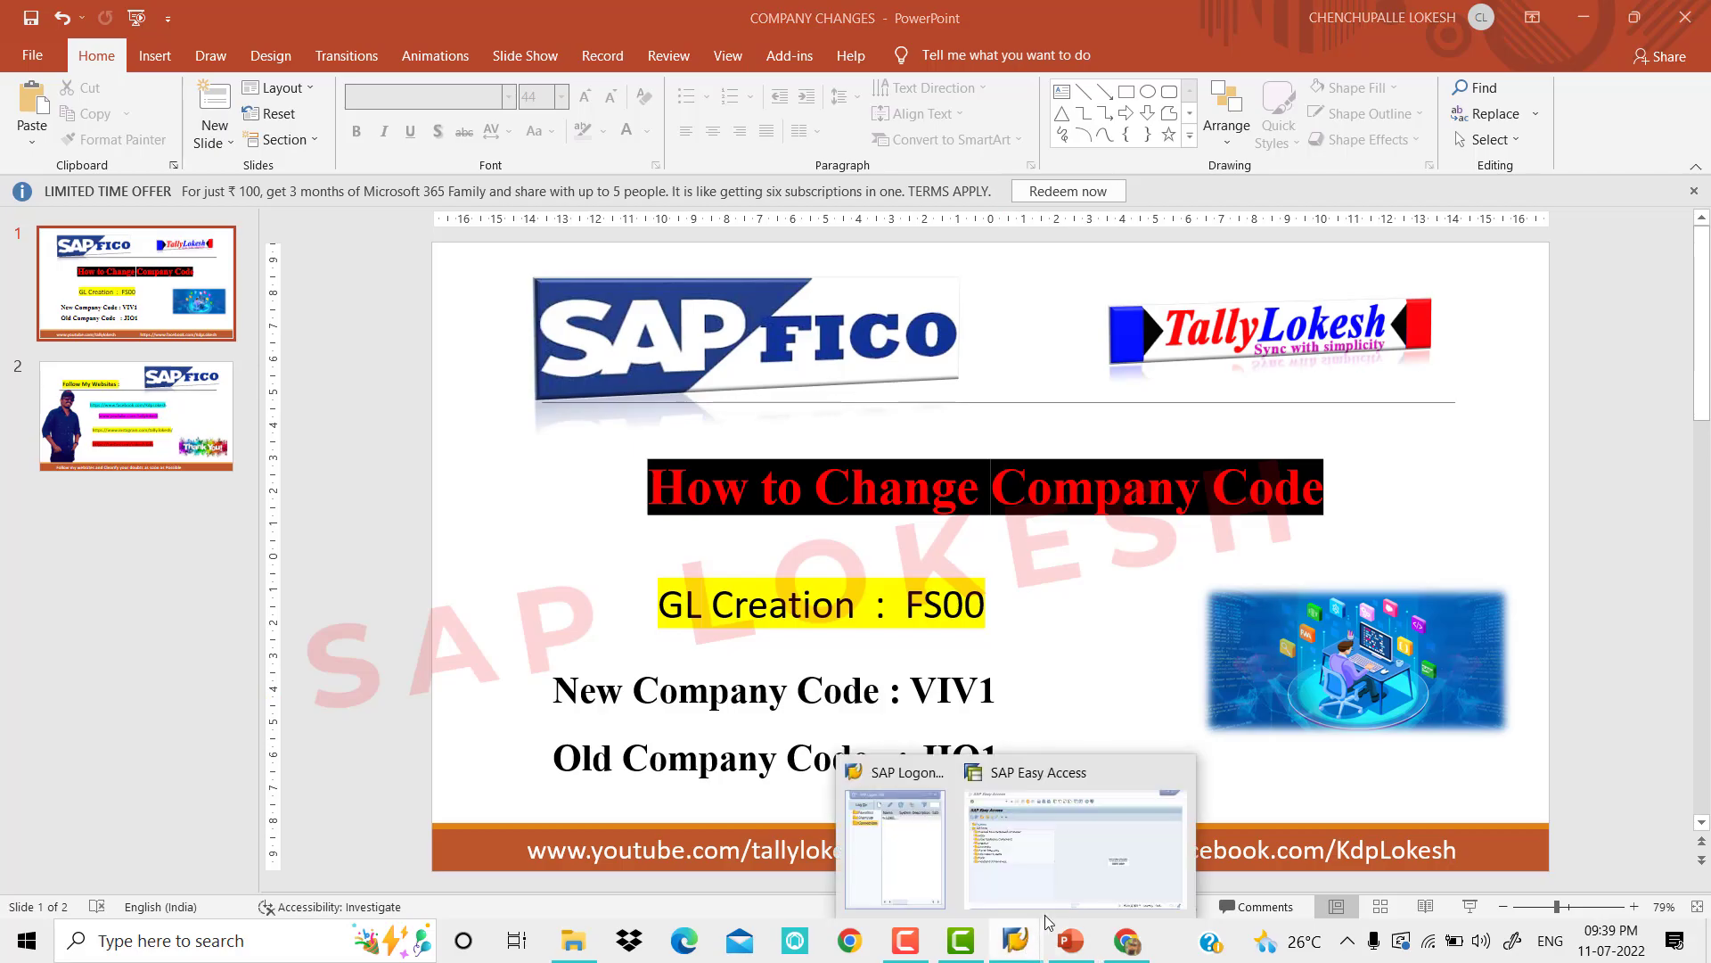
click(1052, 902)
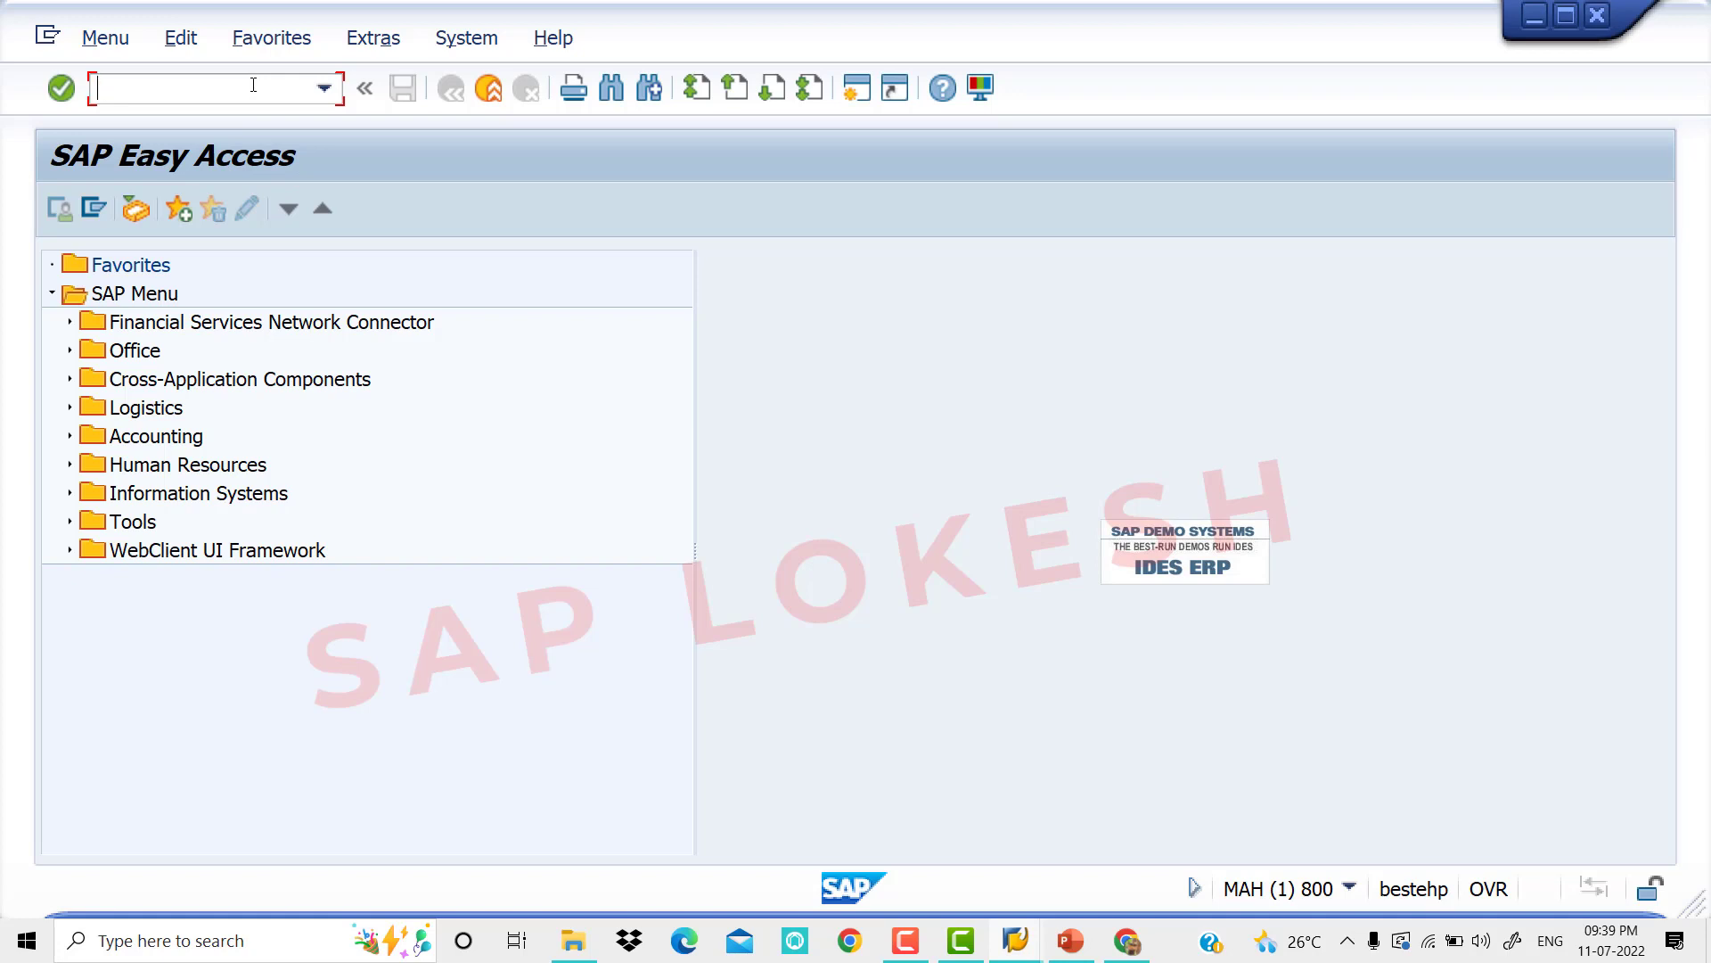
text(FS00)
key(Return)
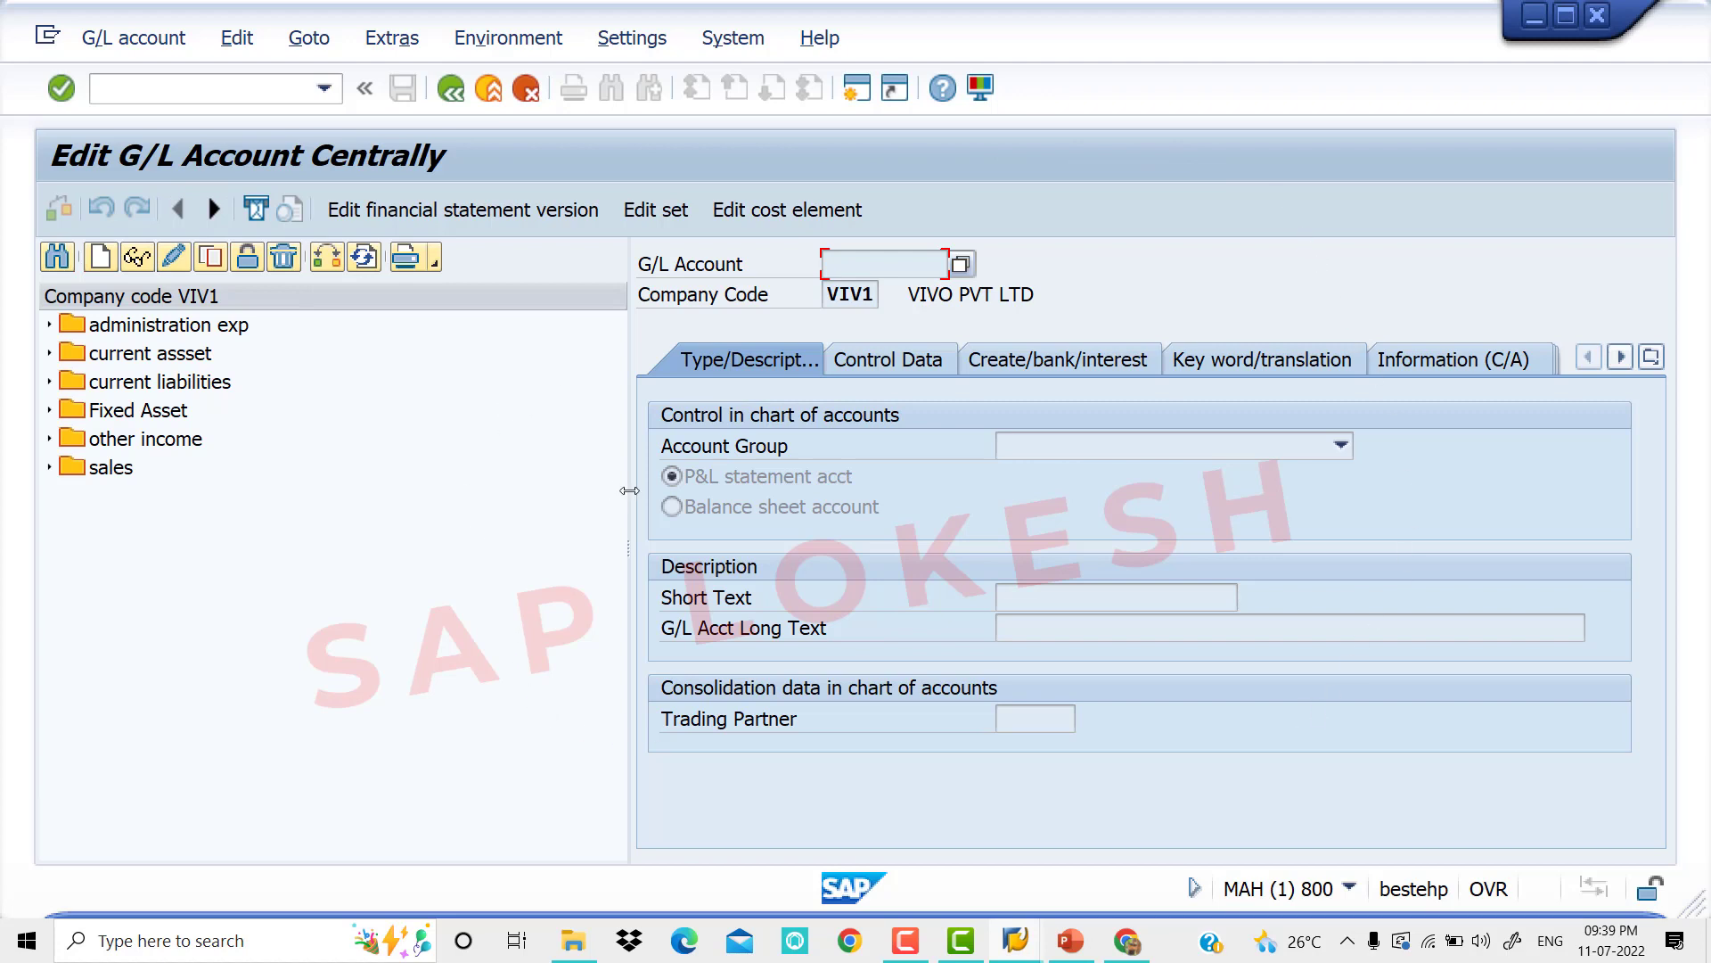
mouse_move(629, 491)
mouse_down()
mouse_move(465, 488)
mouse_move(675, 480)
mouse_move(944, 511)
mouse_move(36, 477)
mouse_move(646, 503)
mouse_up()
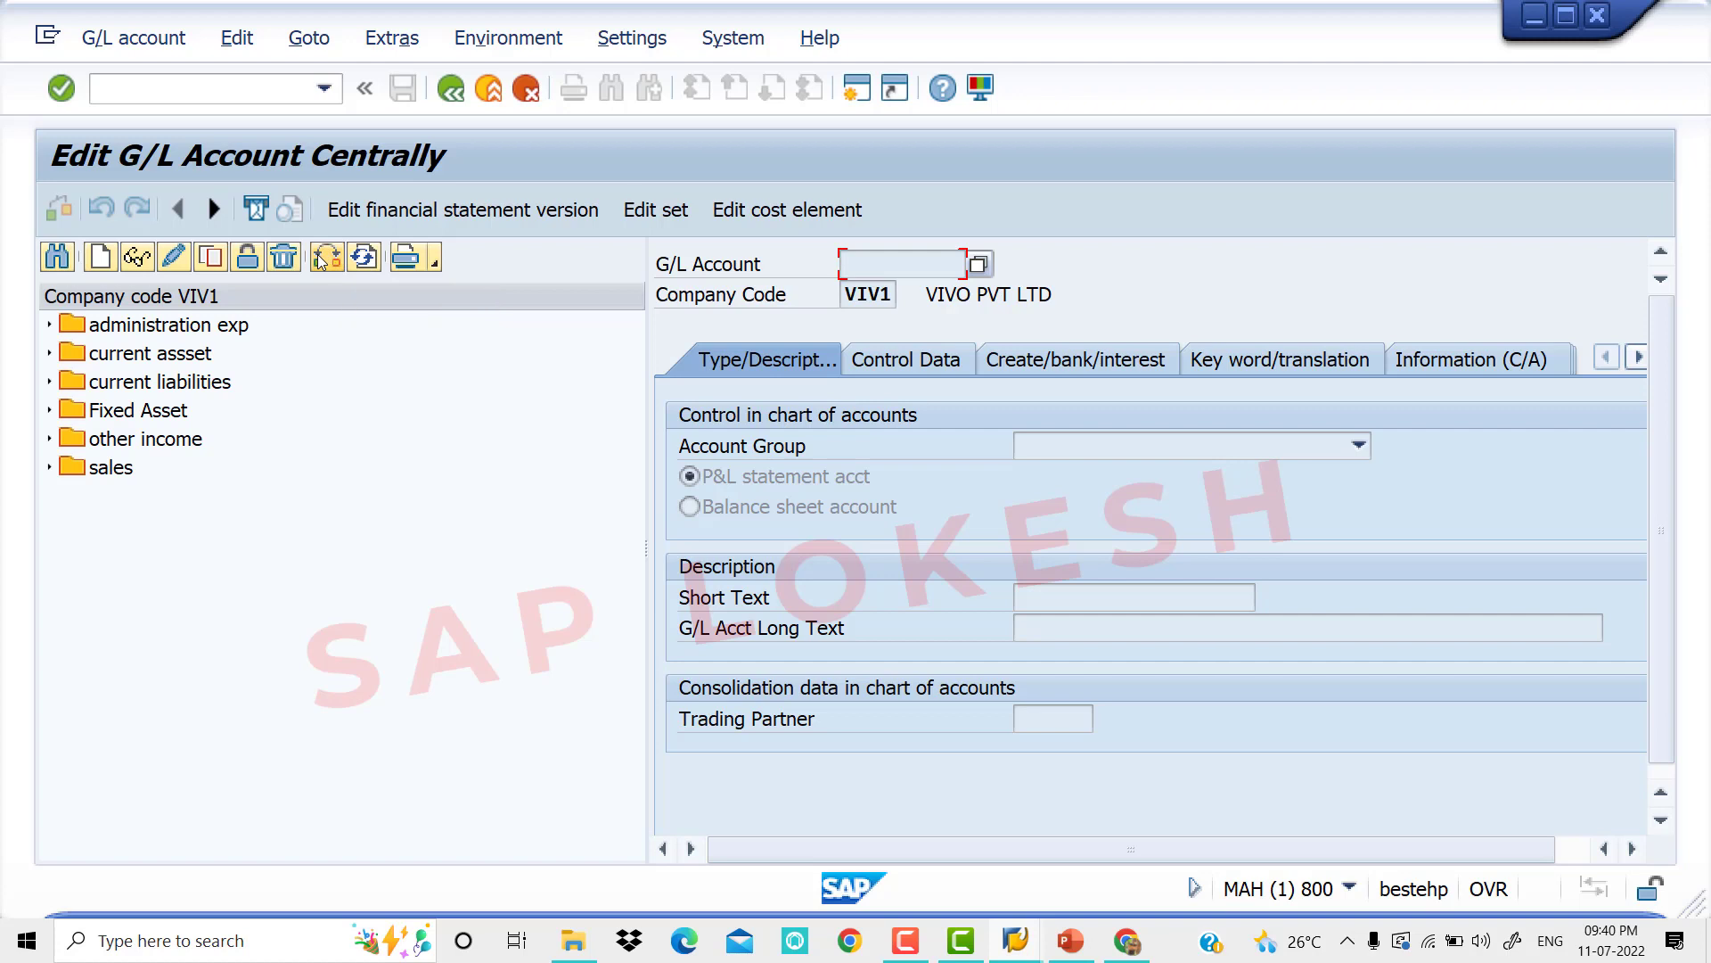
Check the new and old company codes on the PowerPoint slide, returning to SAP.
click(1072, 947)
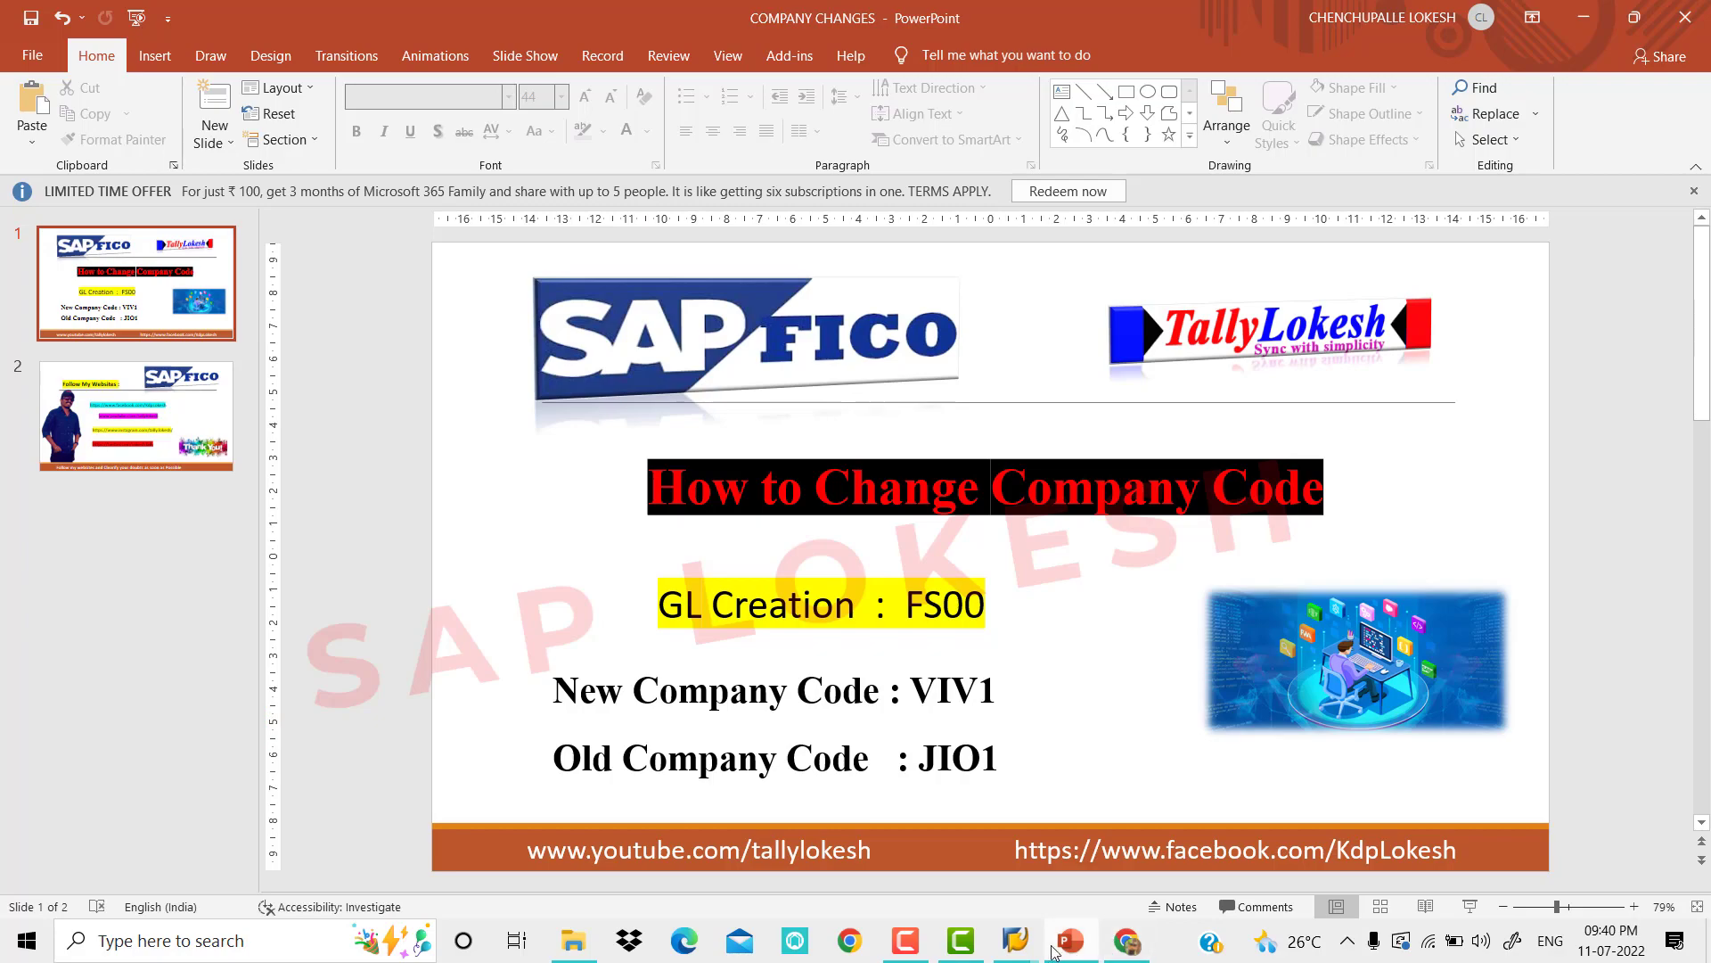
mouse_move(1025, 947)
click(1039, 887)
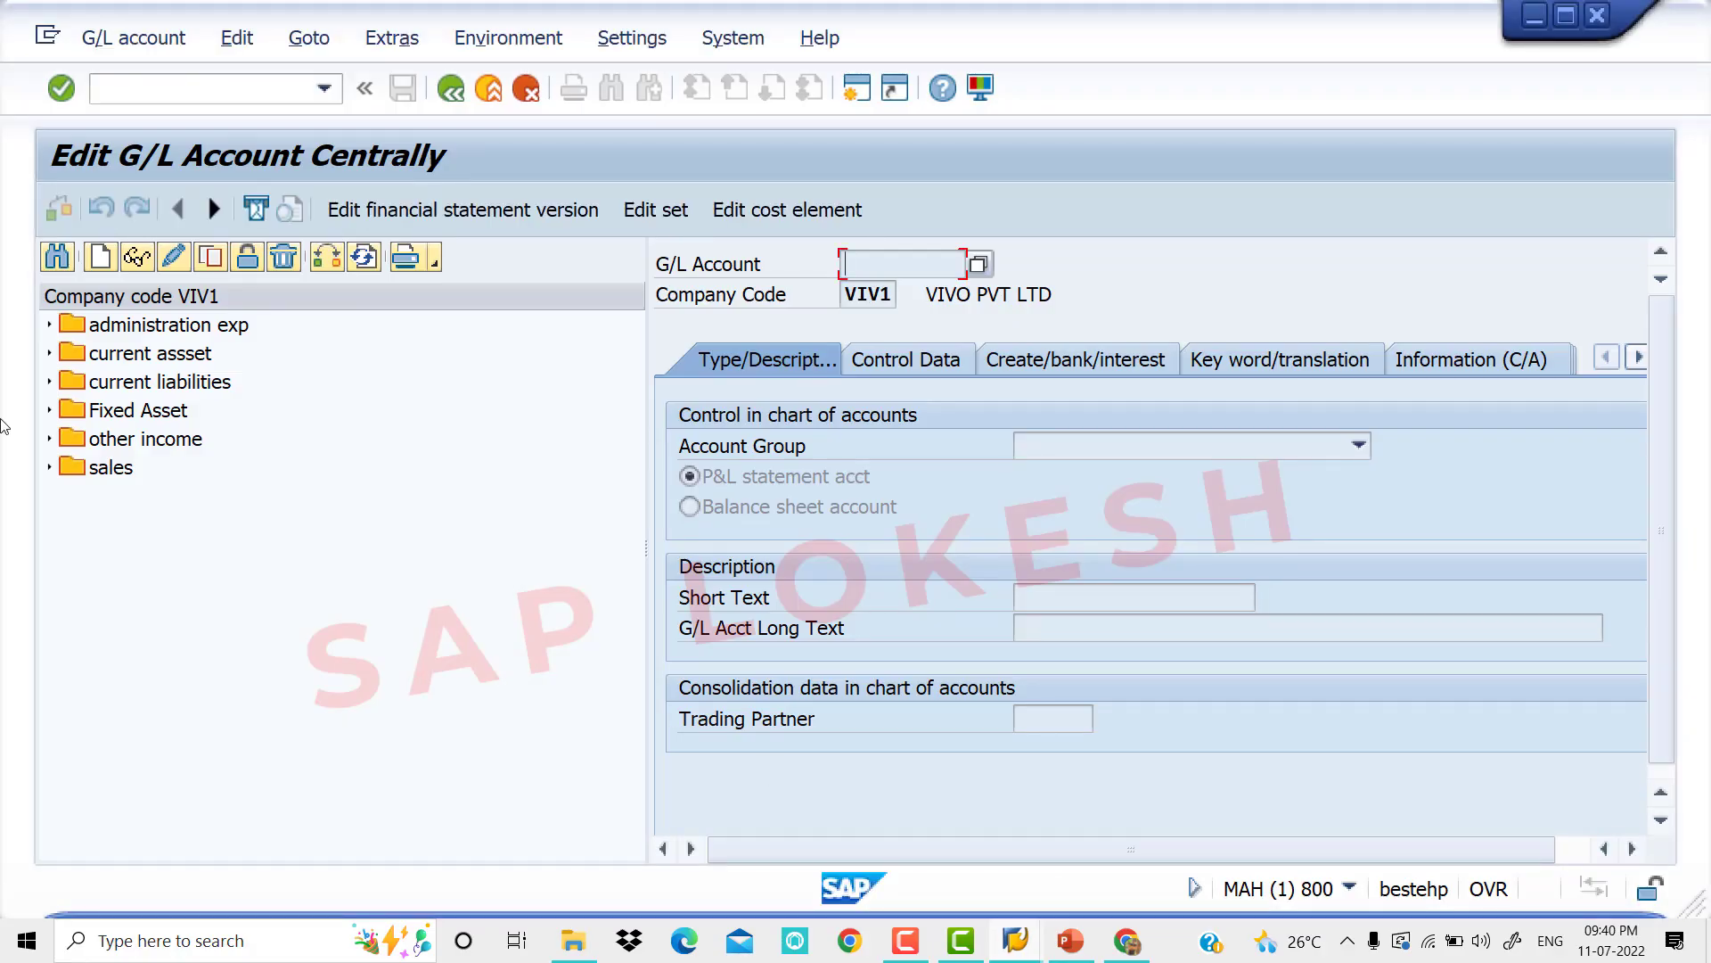
Examine the G/L accounts in the account groups of company code VIV1, expanding and collapsing each group.
click(50, 326)
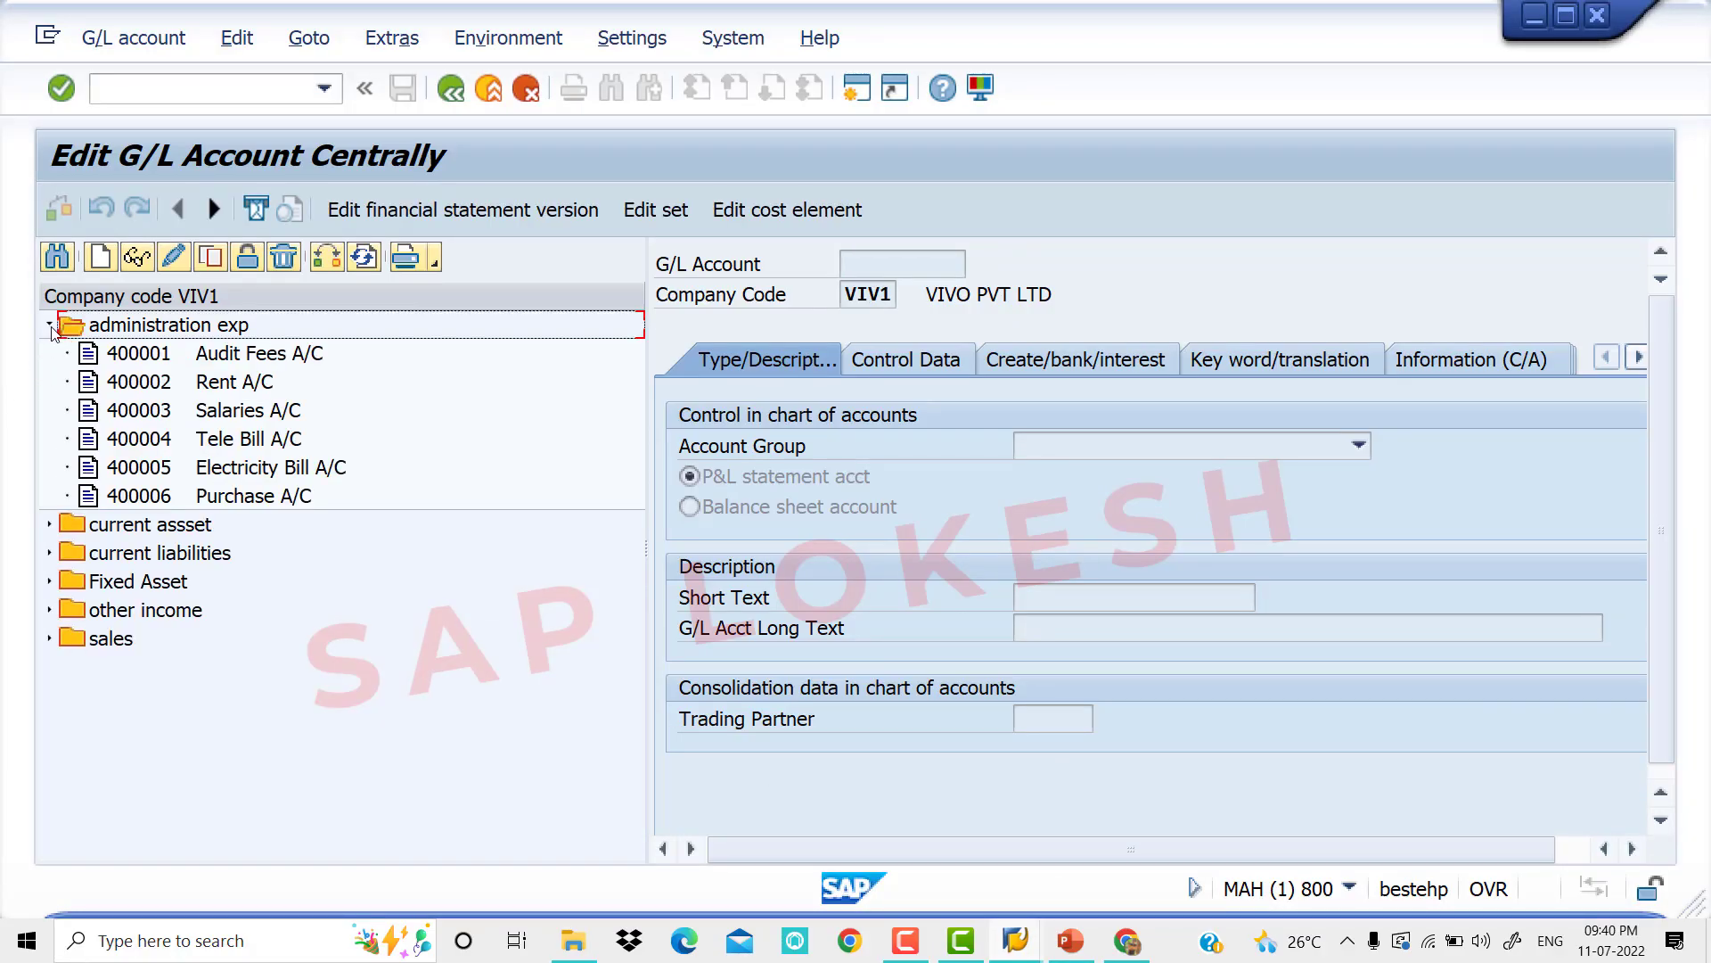
click(50, 327)
click(49, 354)
click(49, 354)
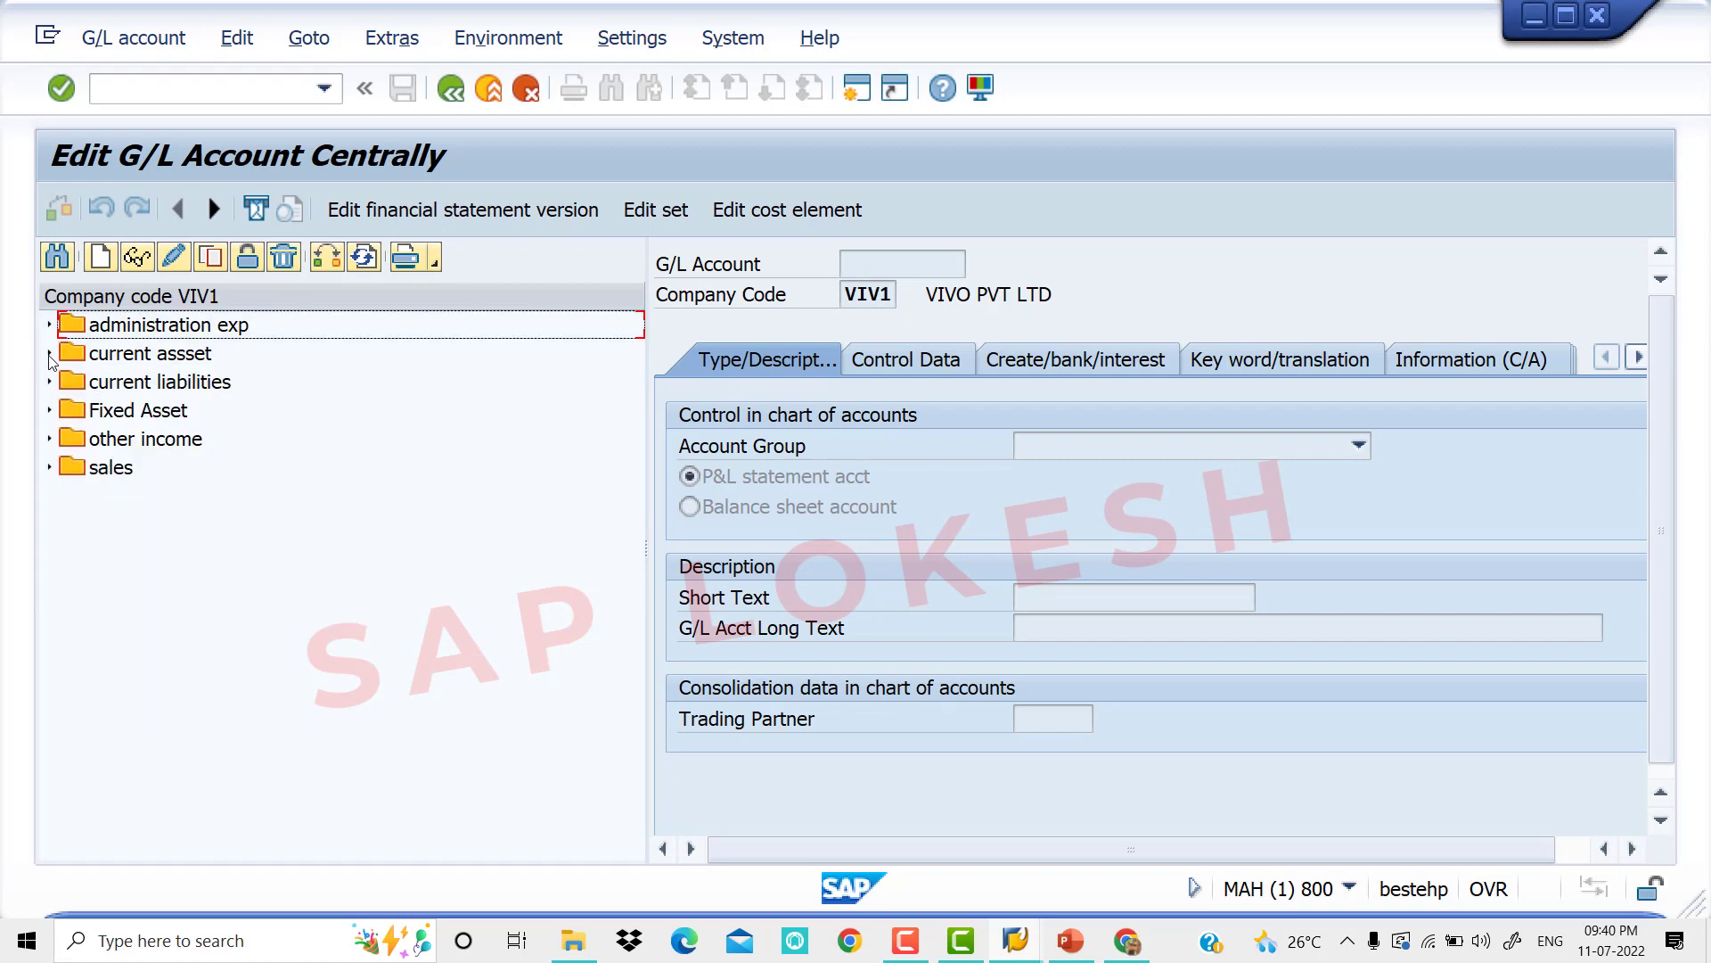
click(51, 383)
click(50, 383)
click(50, 410)
click(50, 410)
click(50, 439)
click(50, 439)
click(50, 467)
click(50, 468)
Change the company code of the G/L account list to JIO1.
click(328, 259)
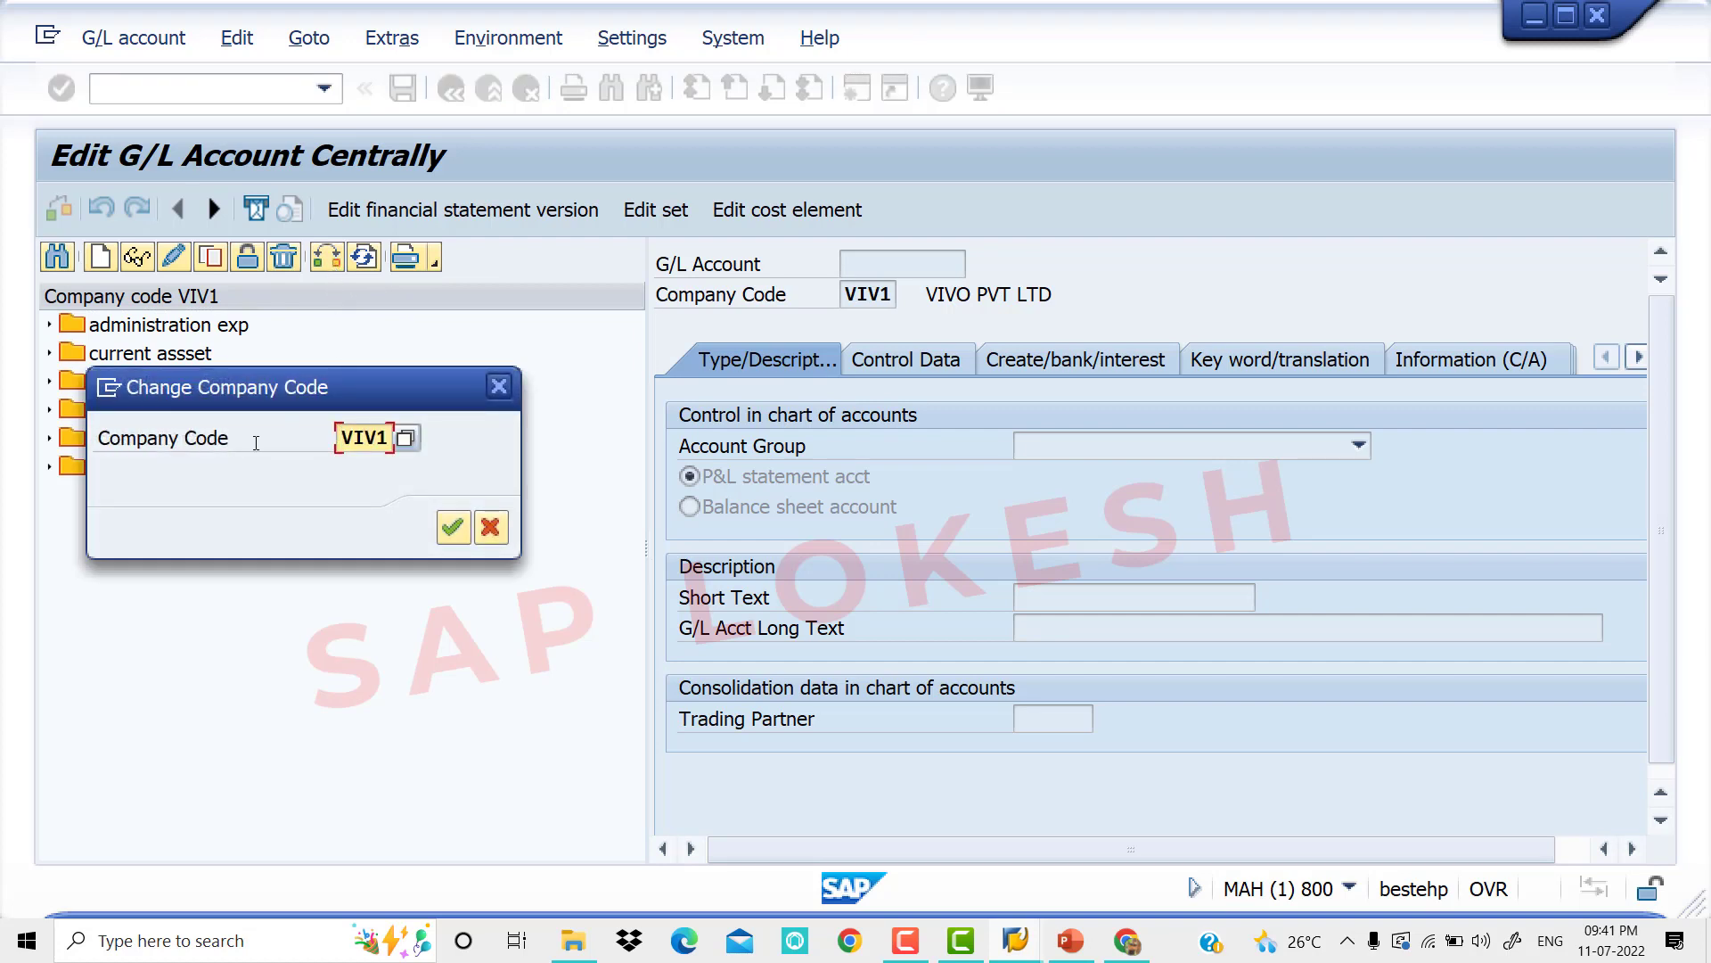
drag(393, 437, 332, 435)
key(Delete)
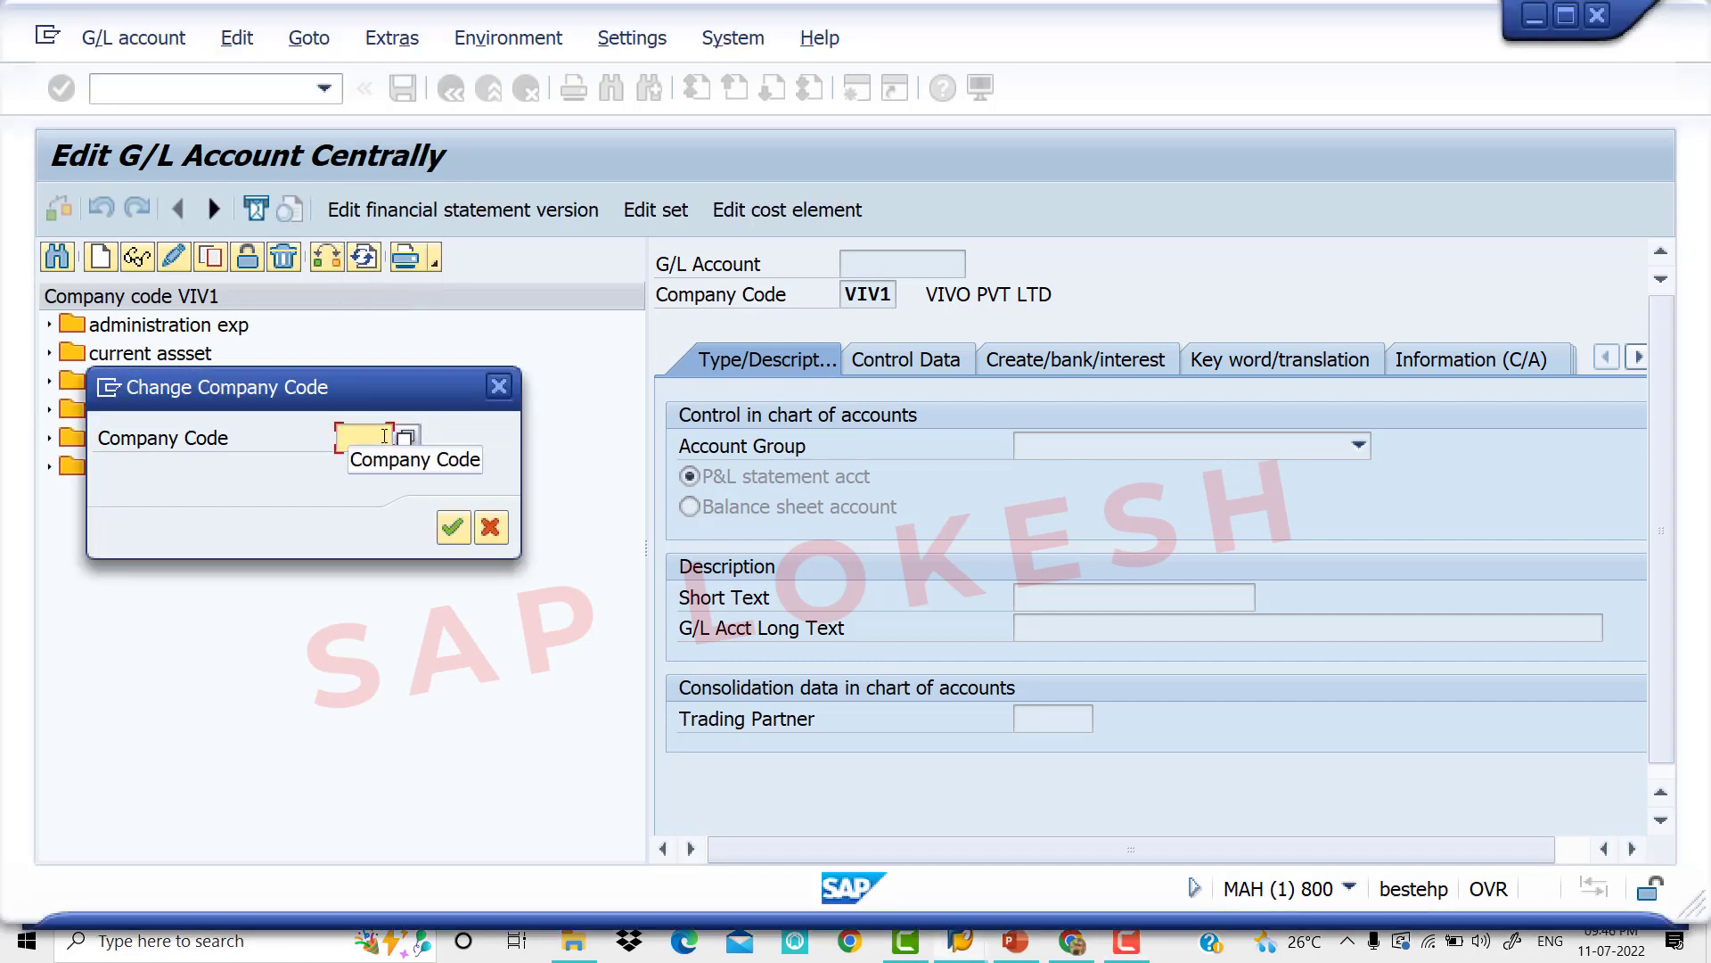
click(1023, 952)
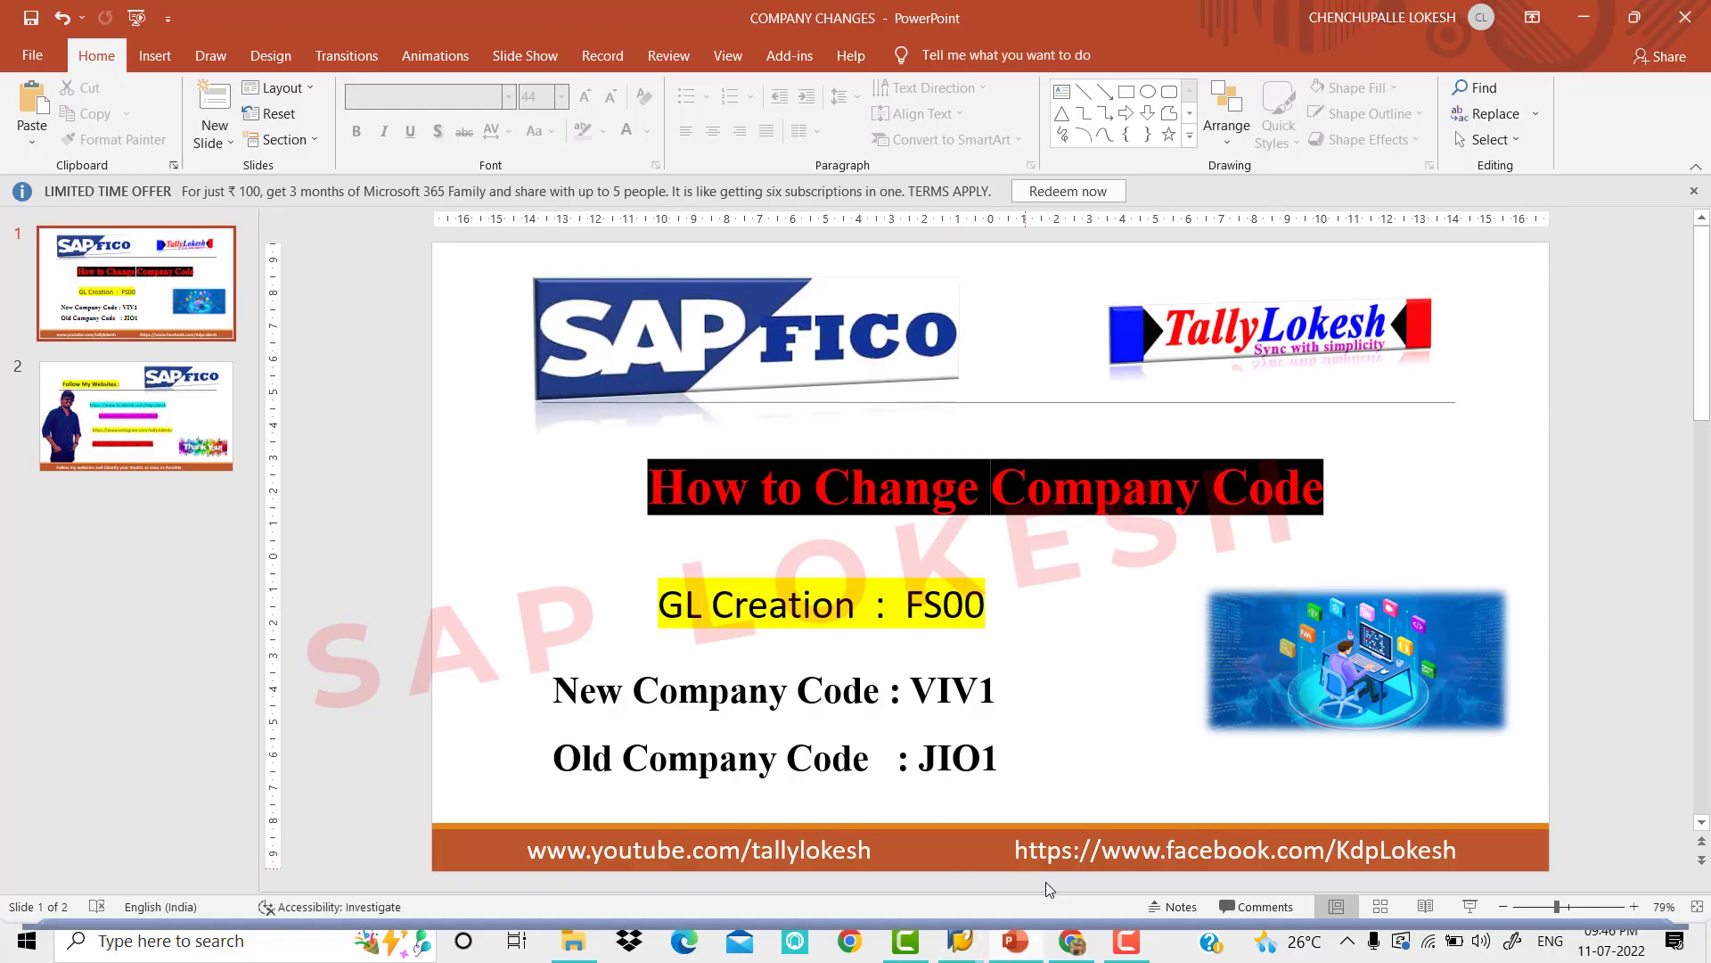
mouse_move(990, 947)
click(990, 892)
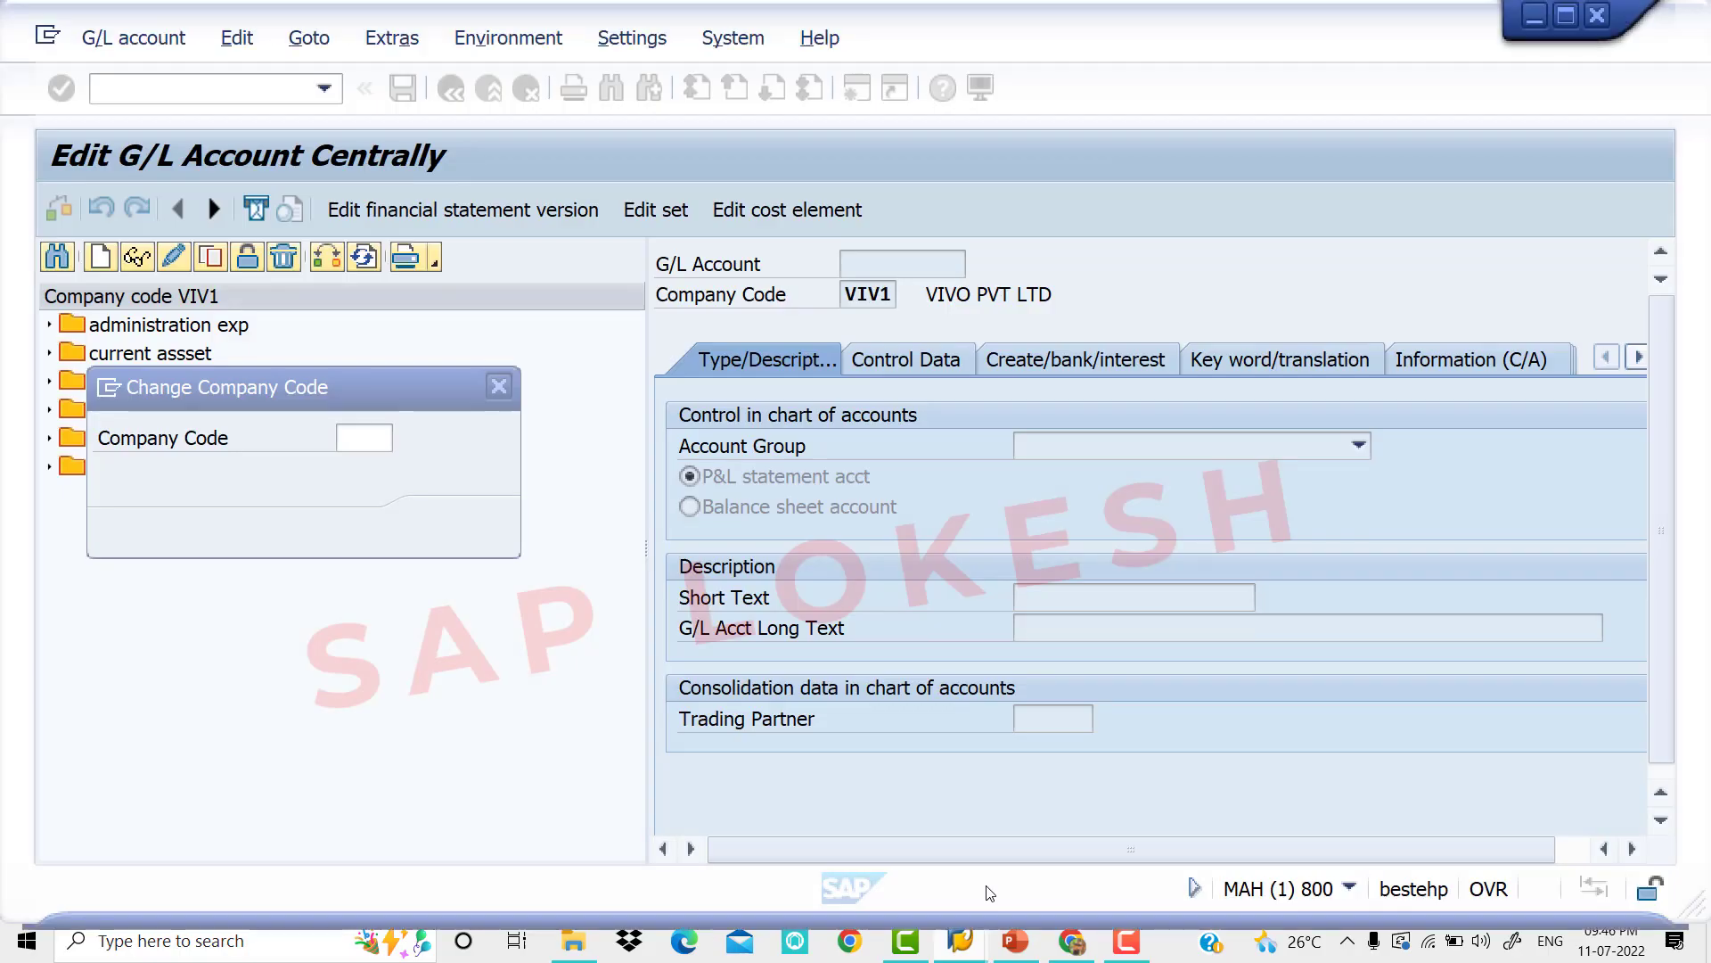
text(j)
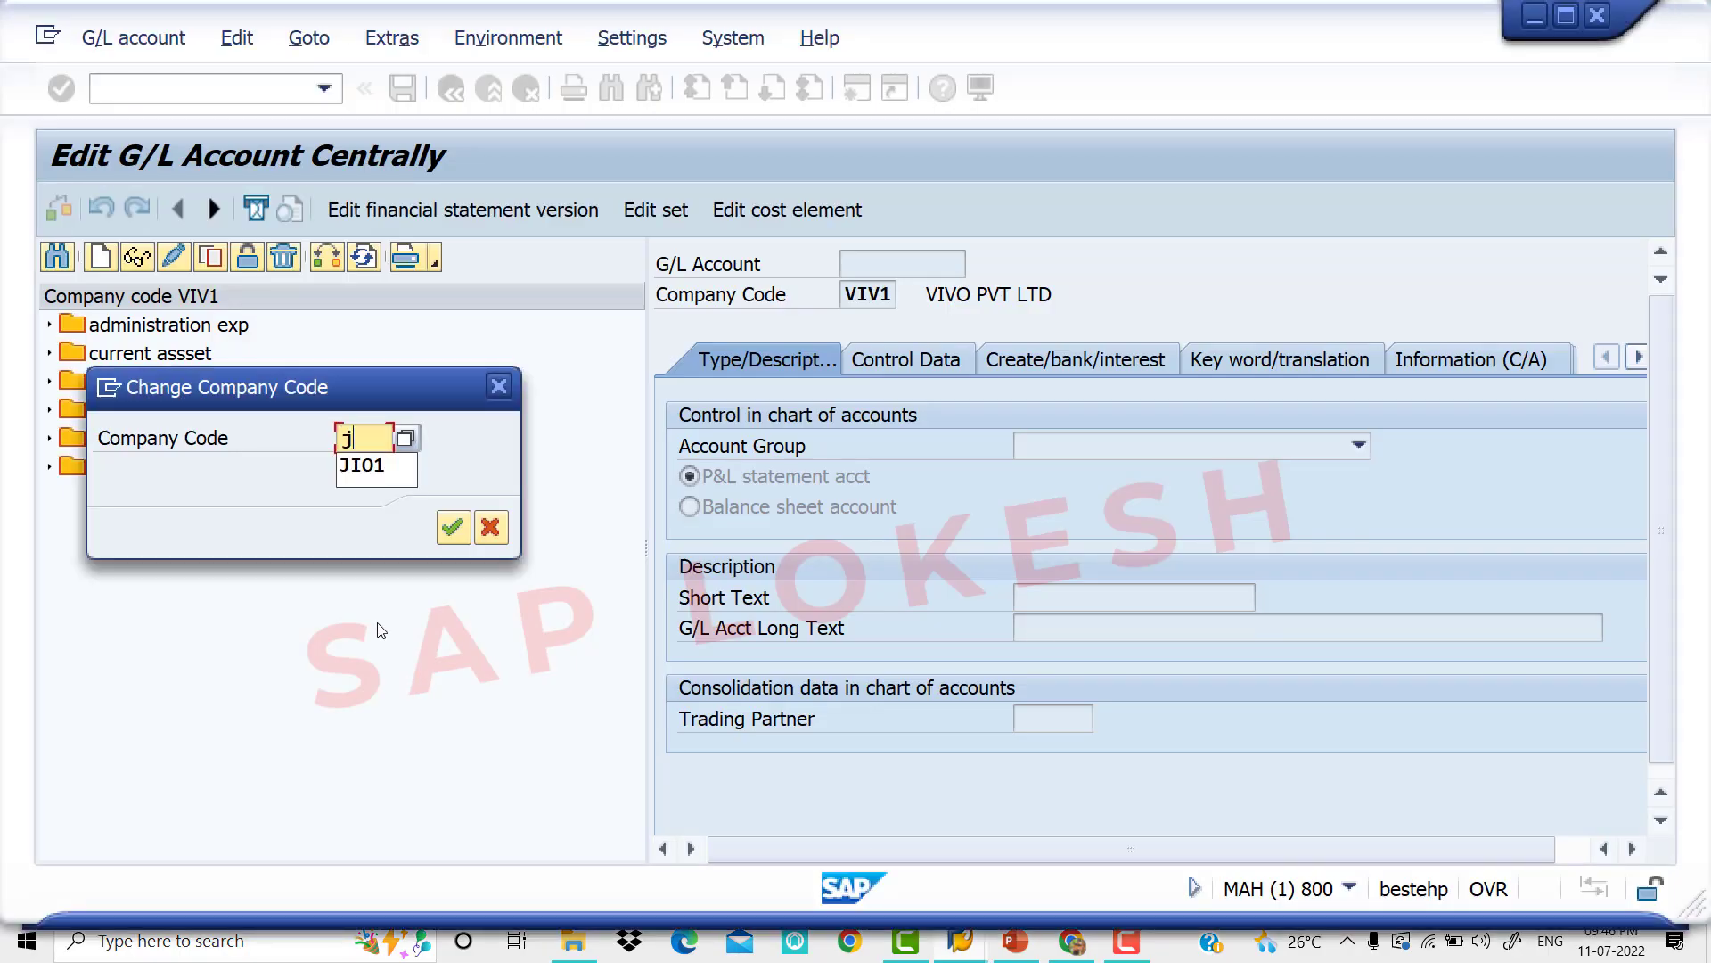
key(BackSpace)
key(BackSpace)
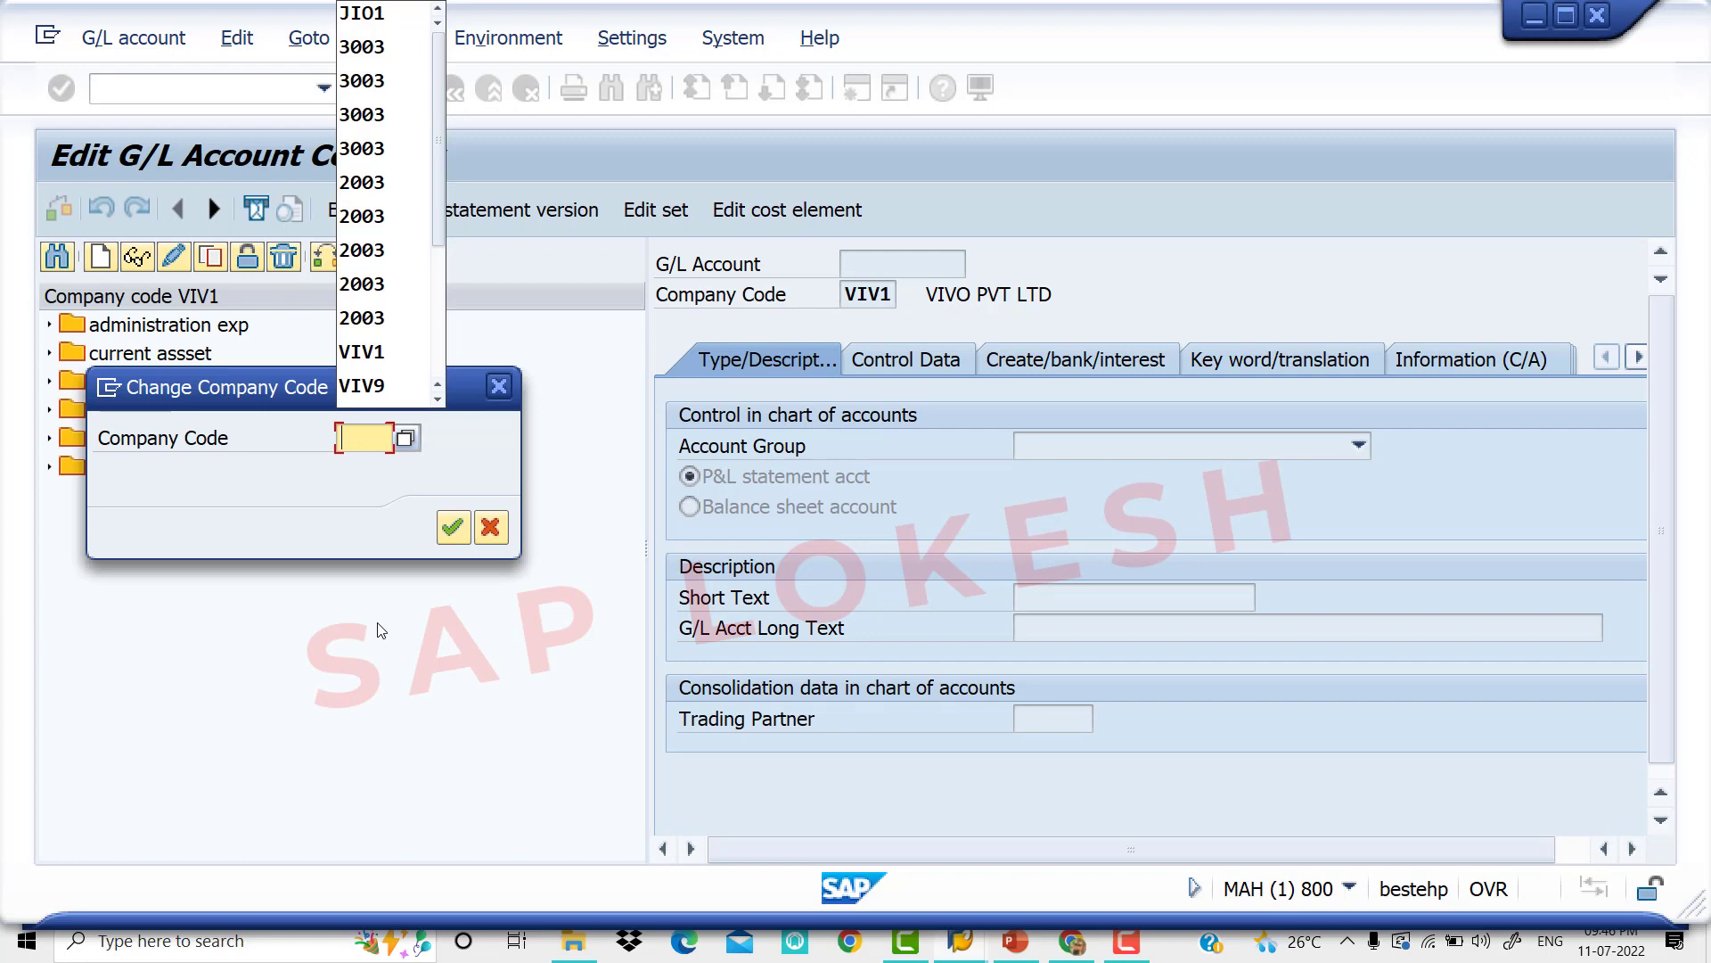
text(jio1)
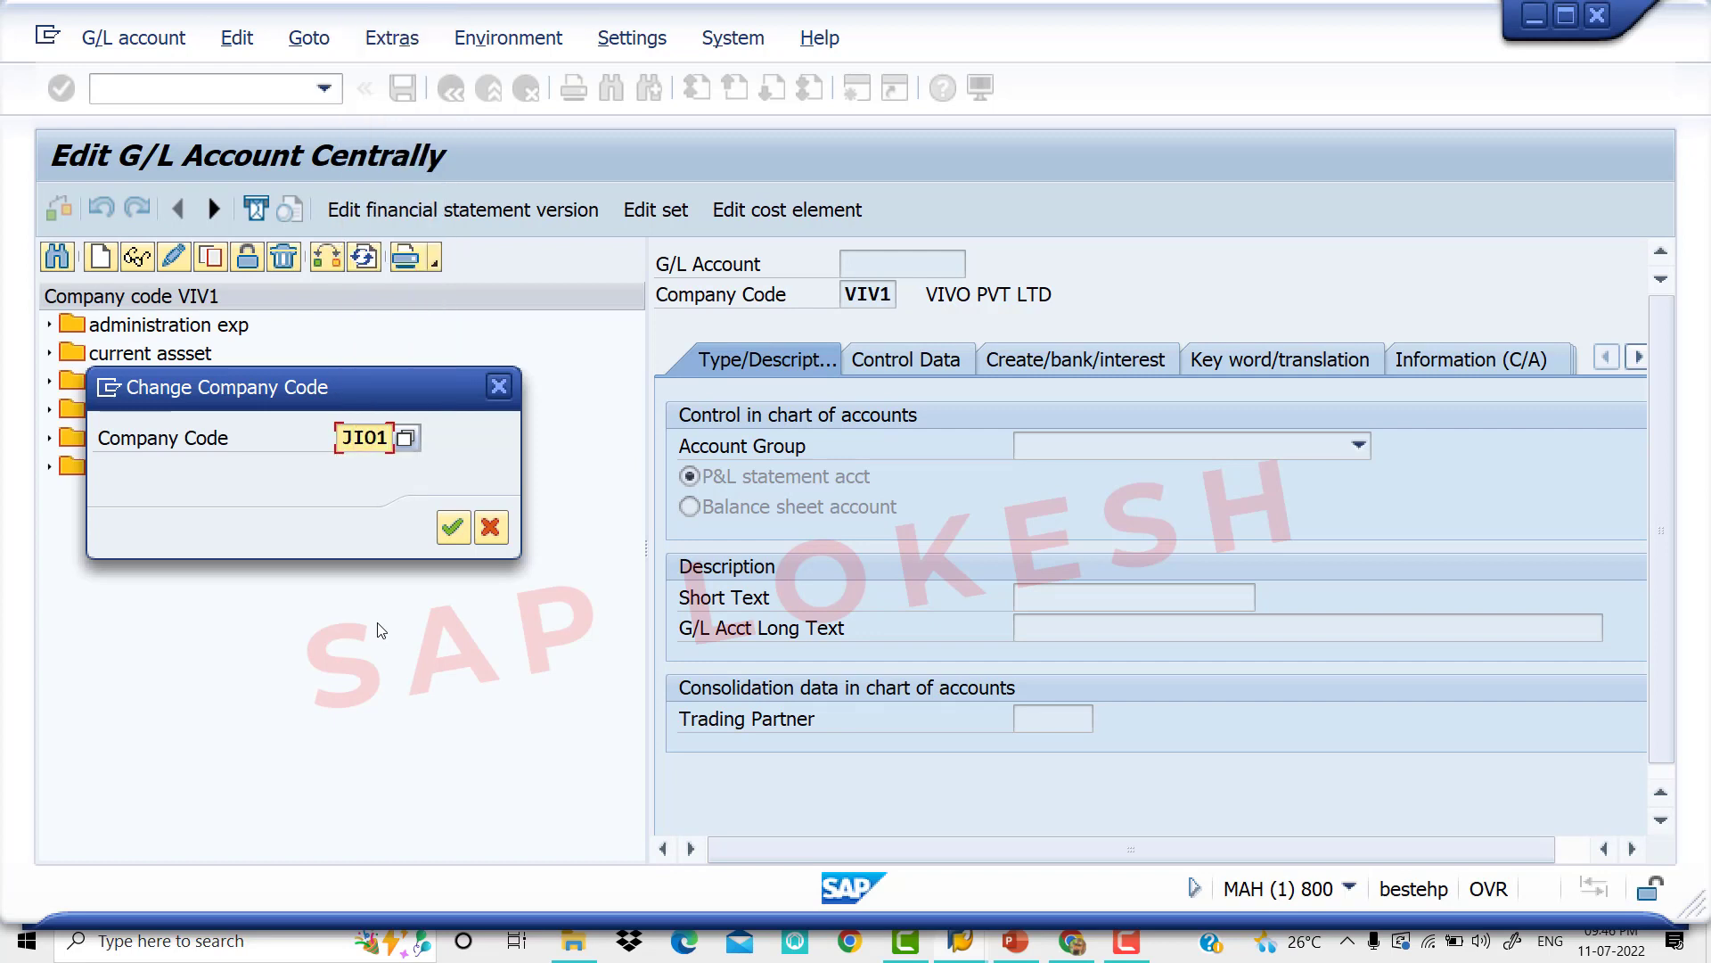
key(Return)
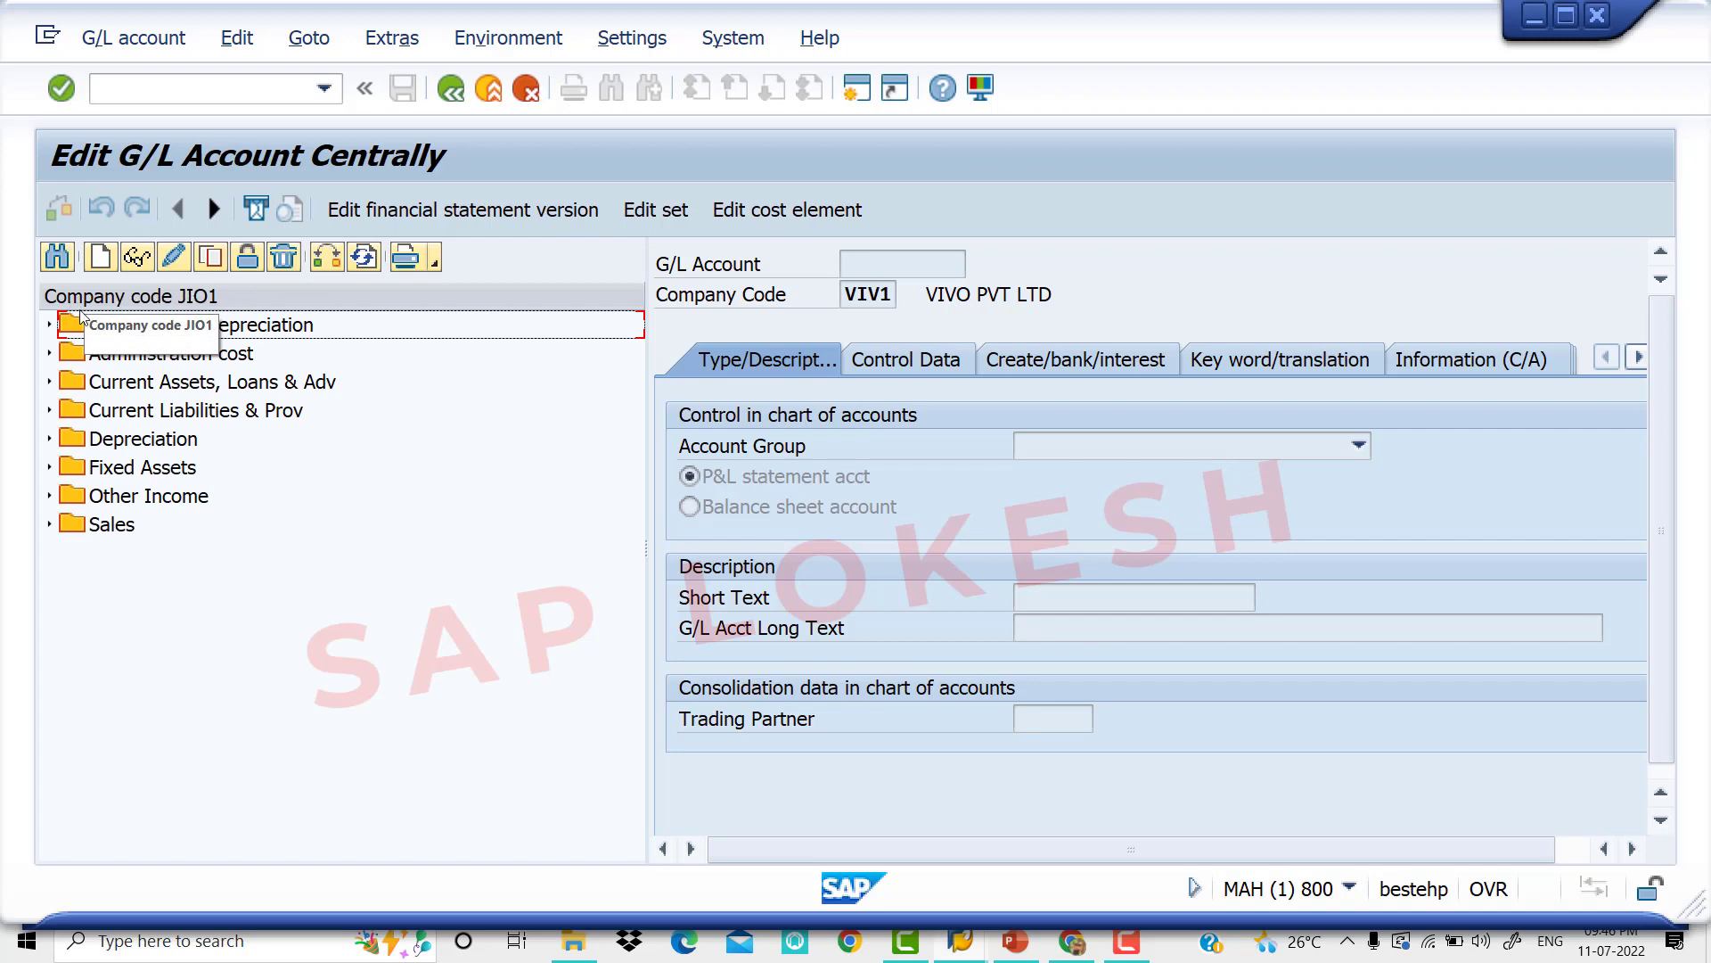
Examine the account groups of company code JIO1, leaving Administration cost expanded with account 400312 selected.
click(49, 327)
click(50, 326)
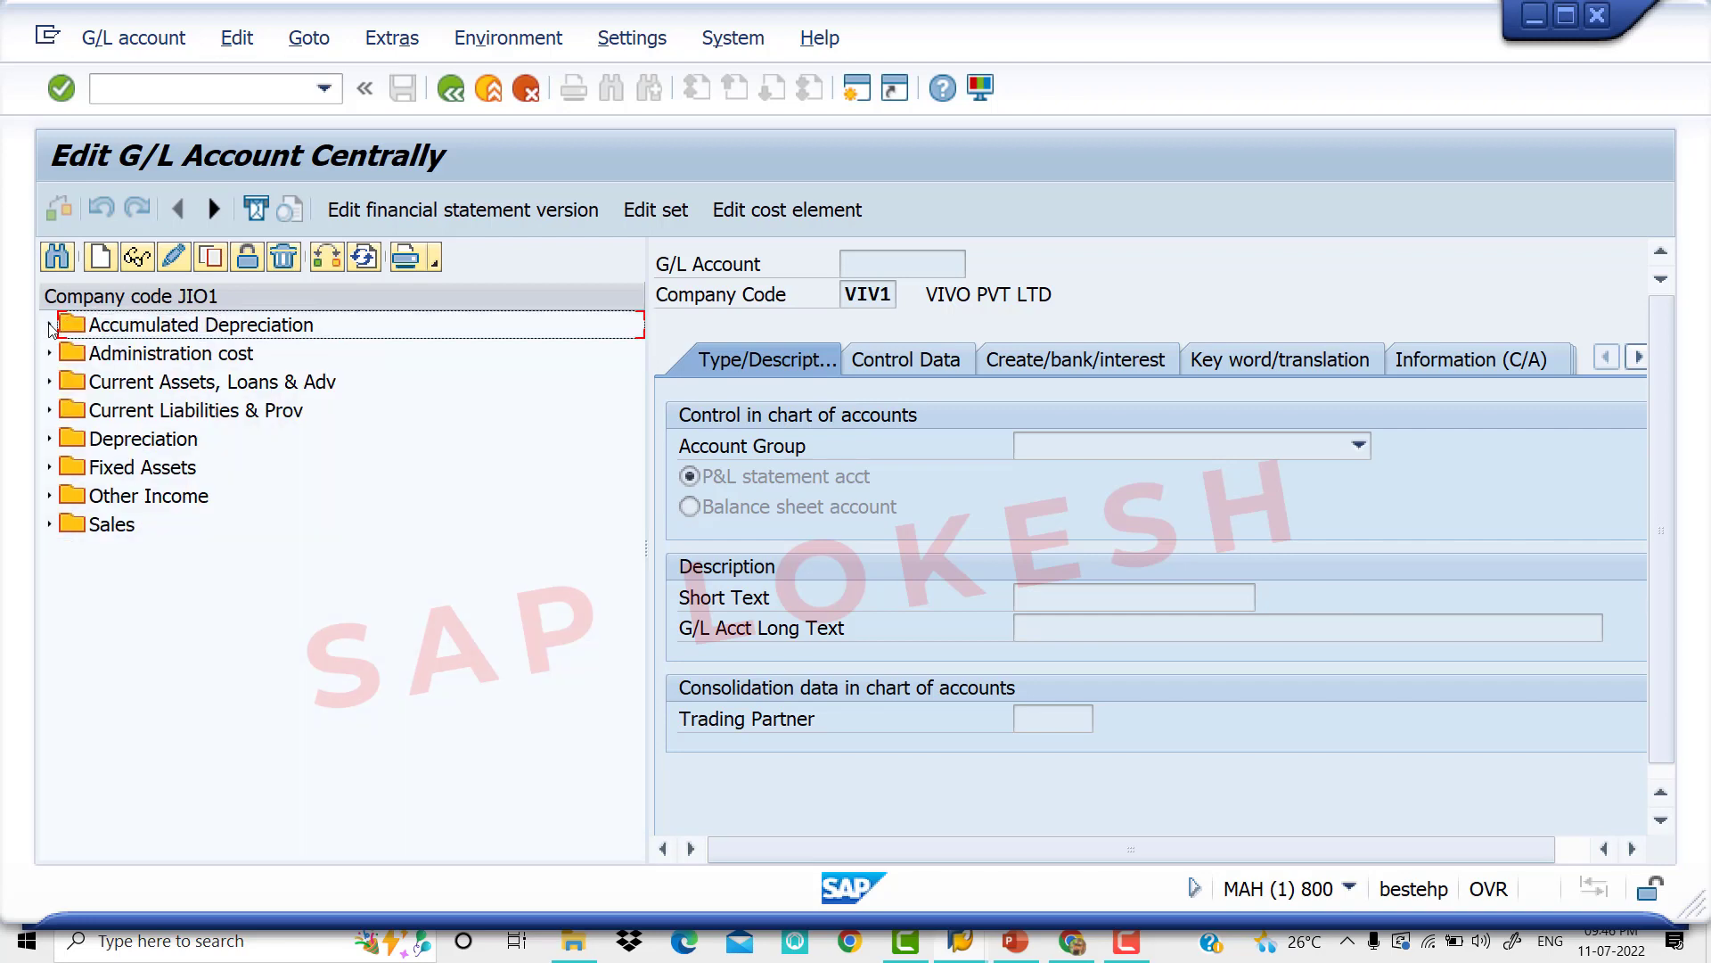
click(51, 355)
click(50, 355)
click(51, 526)
click(51, 526)
click(50, 497)
click(49, 497)
click(50, 354)
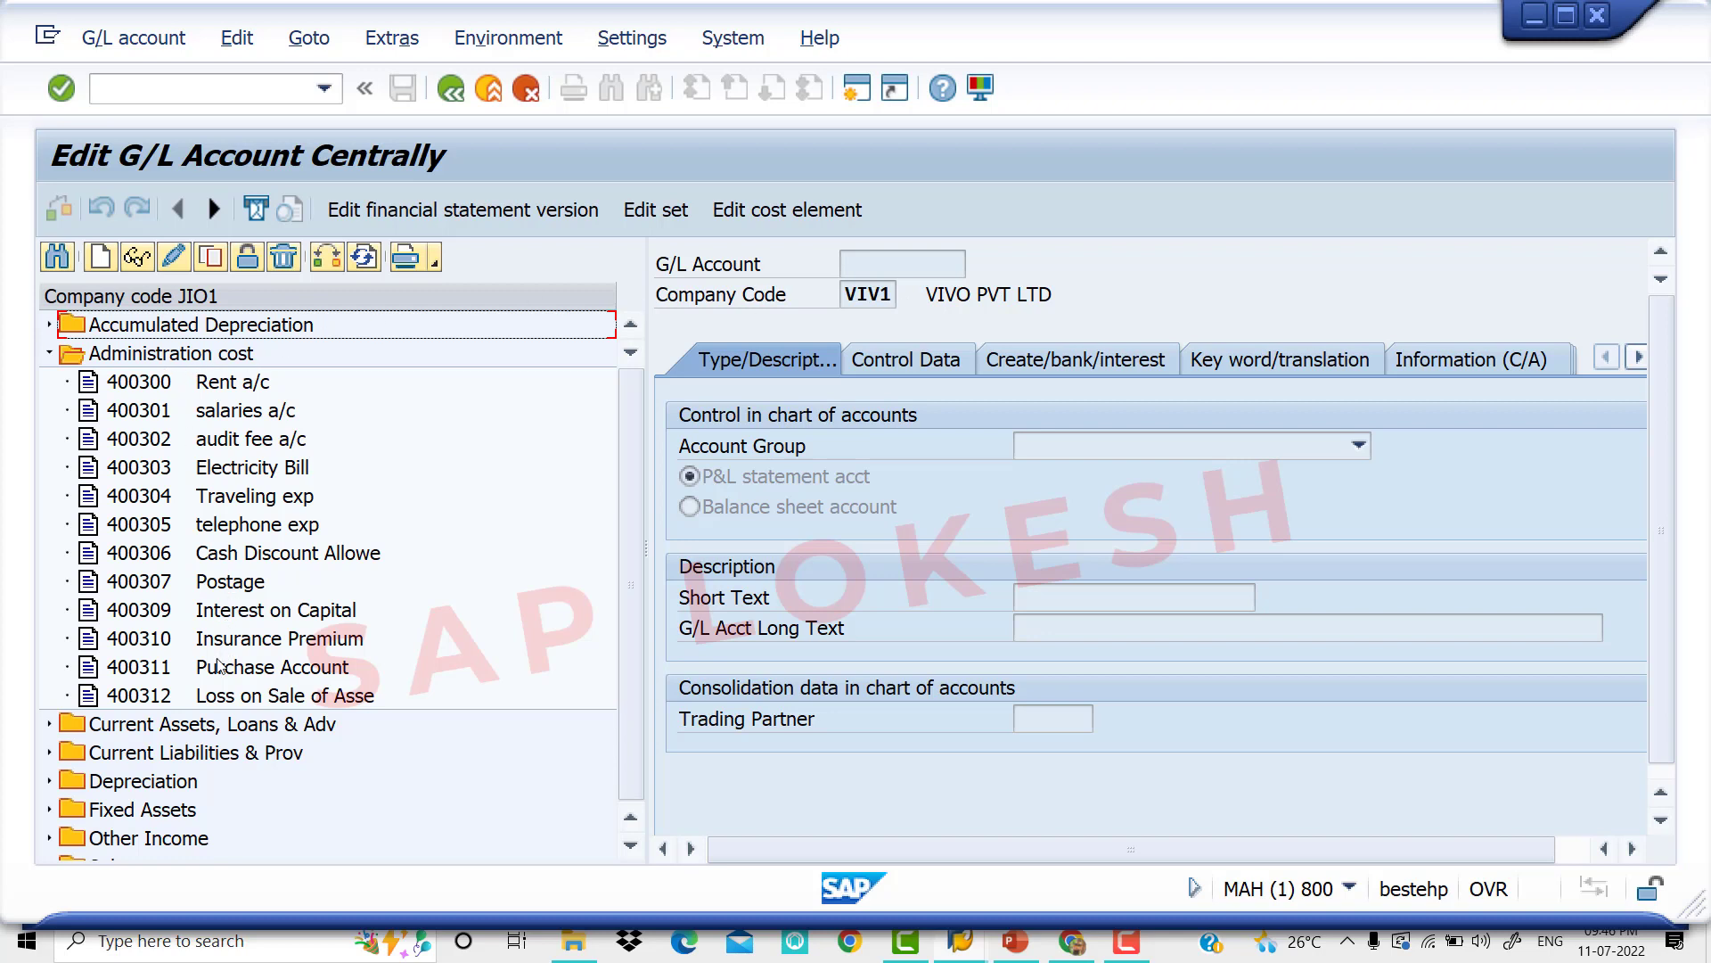
click(164, 699)
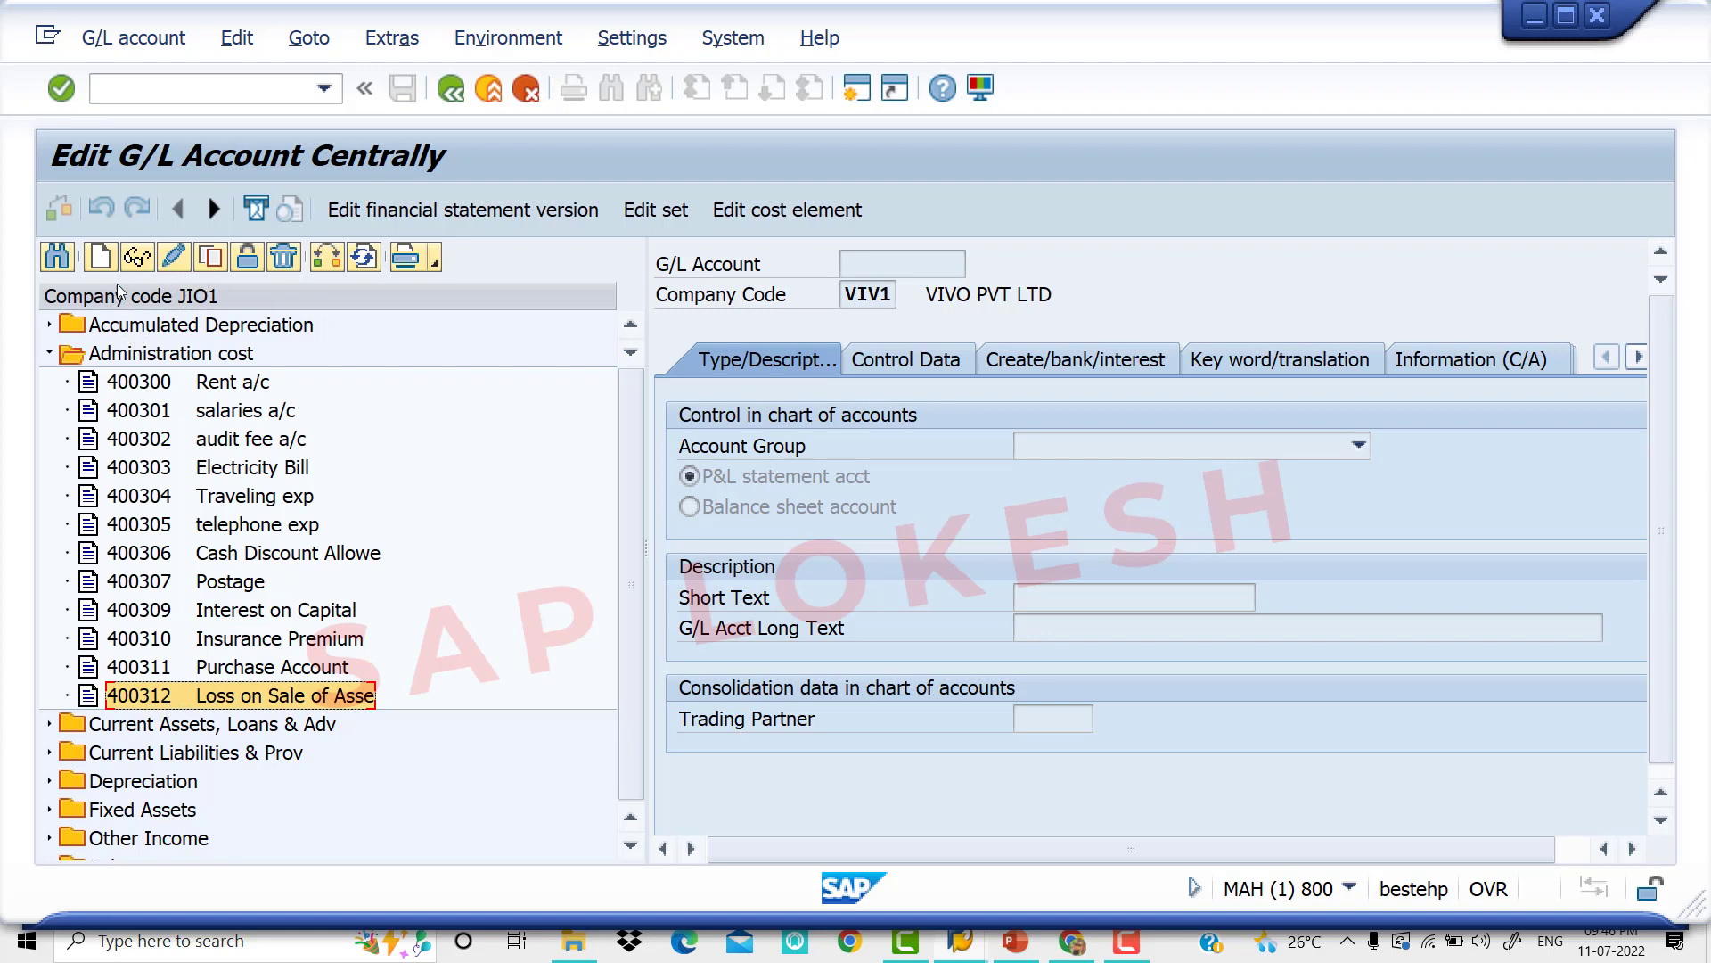
Start creating G/L account 400313 in company code JIO1.
click(100, 261)
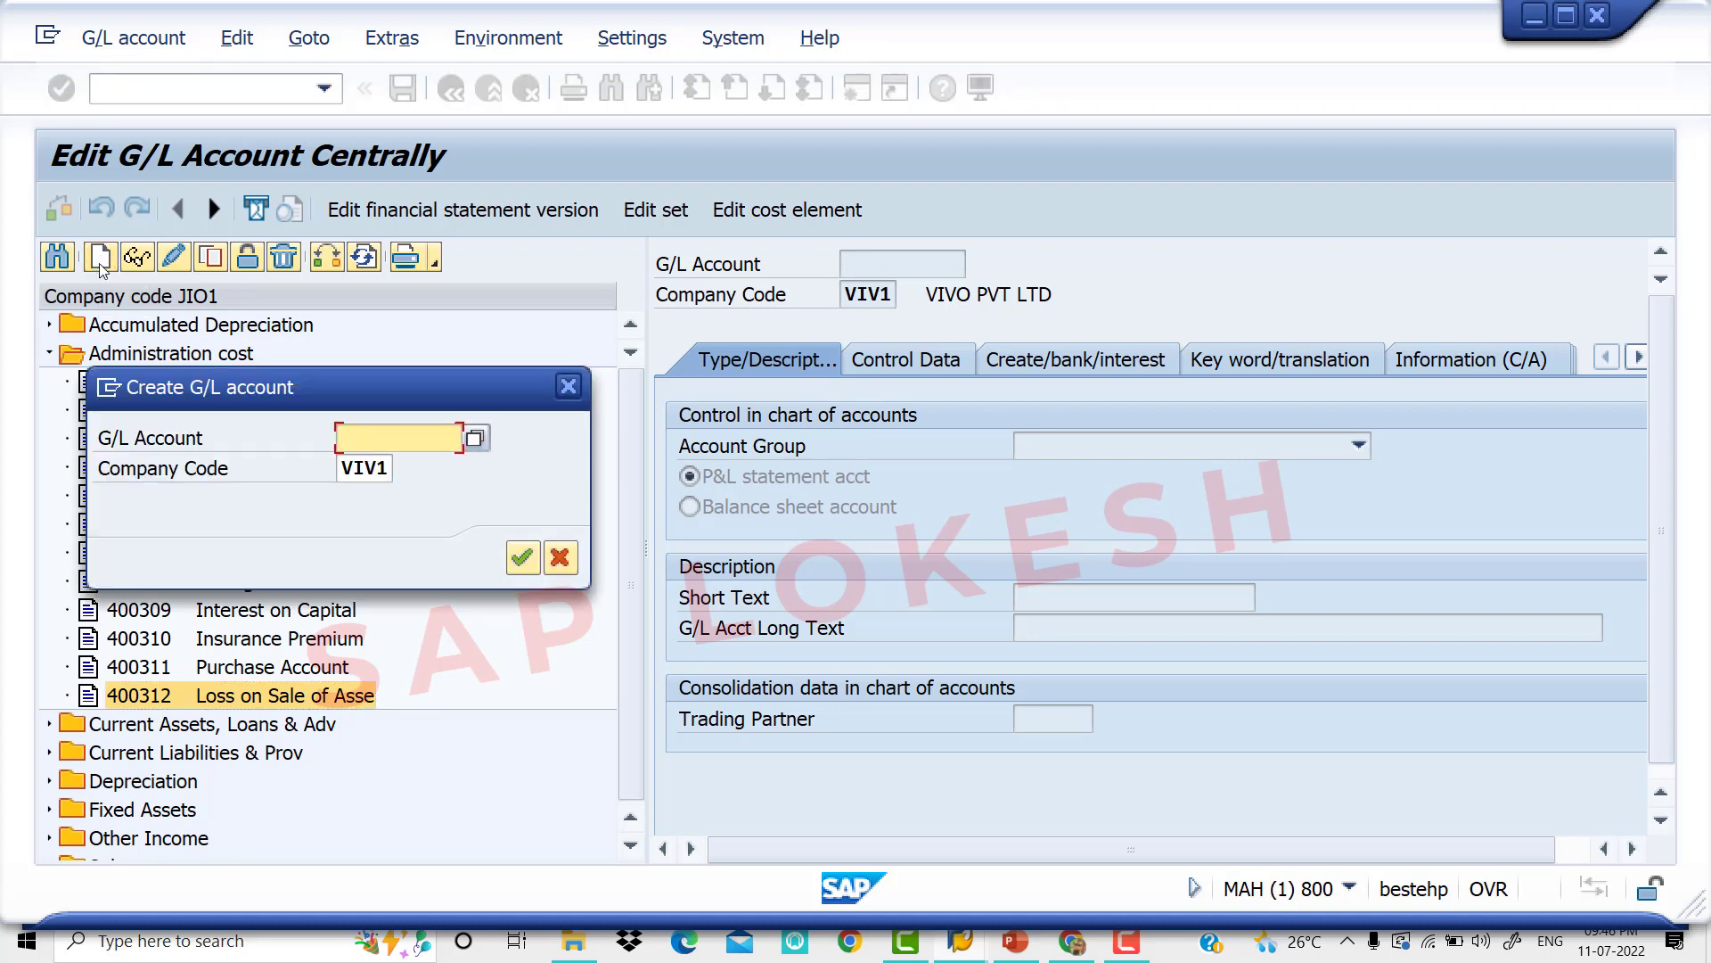
drag(389, 366, 926, 382)
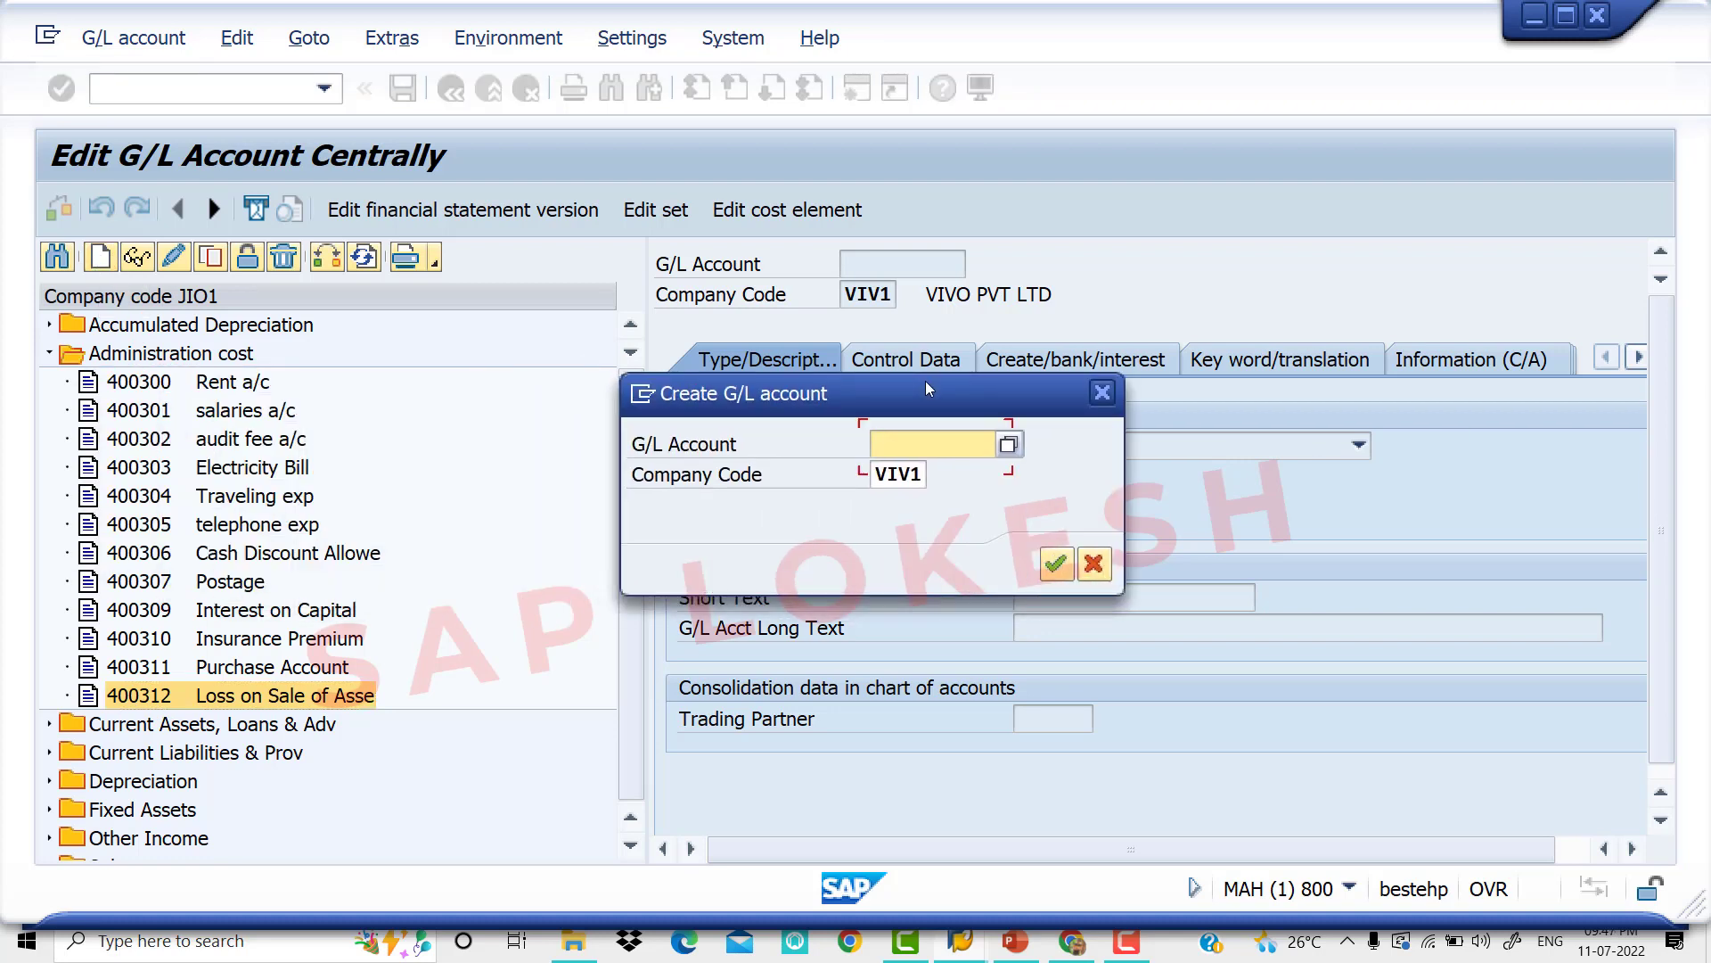
text(400)
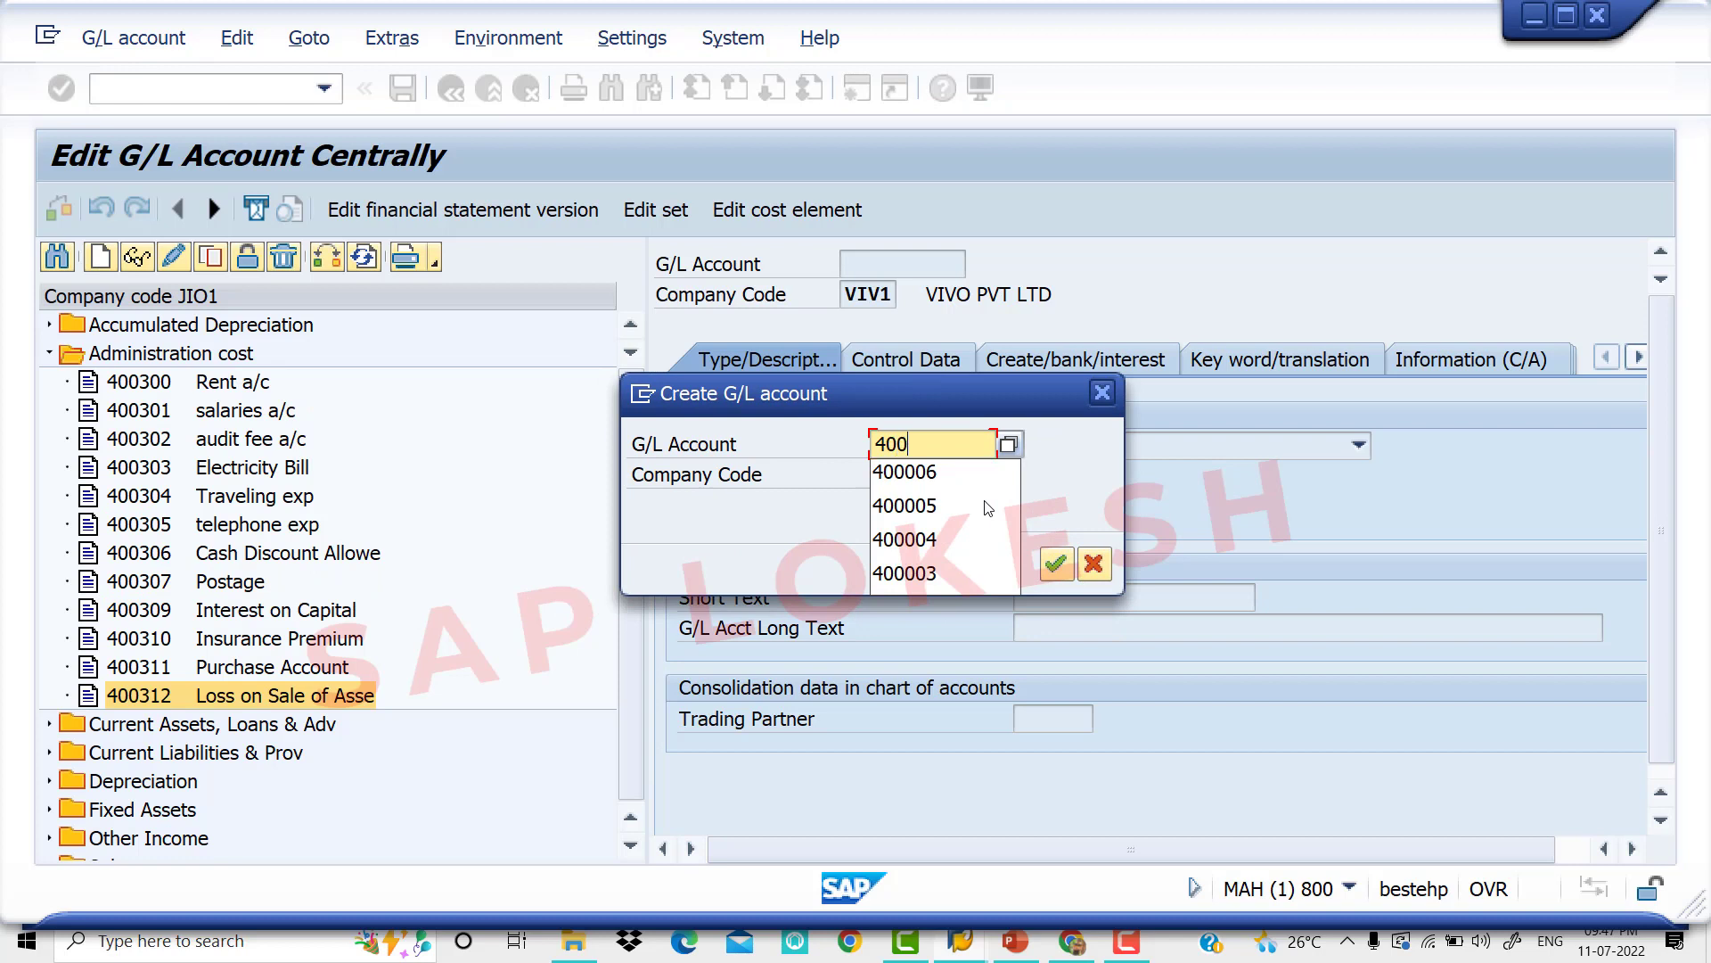
text(313)
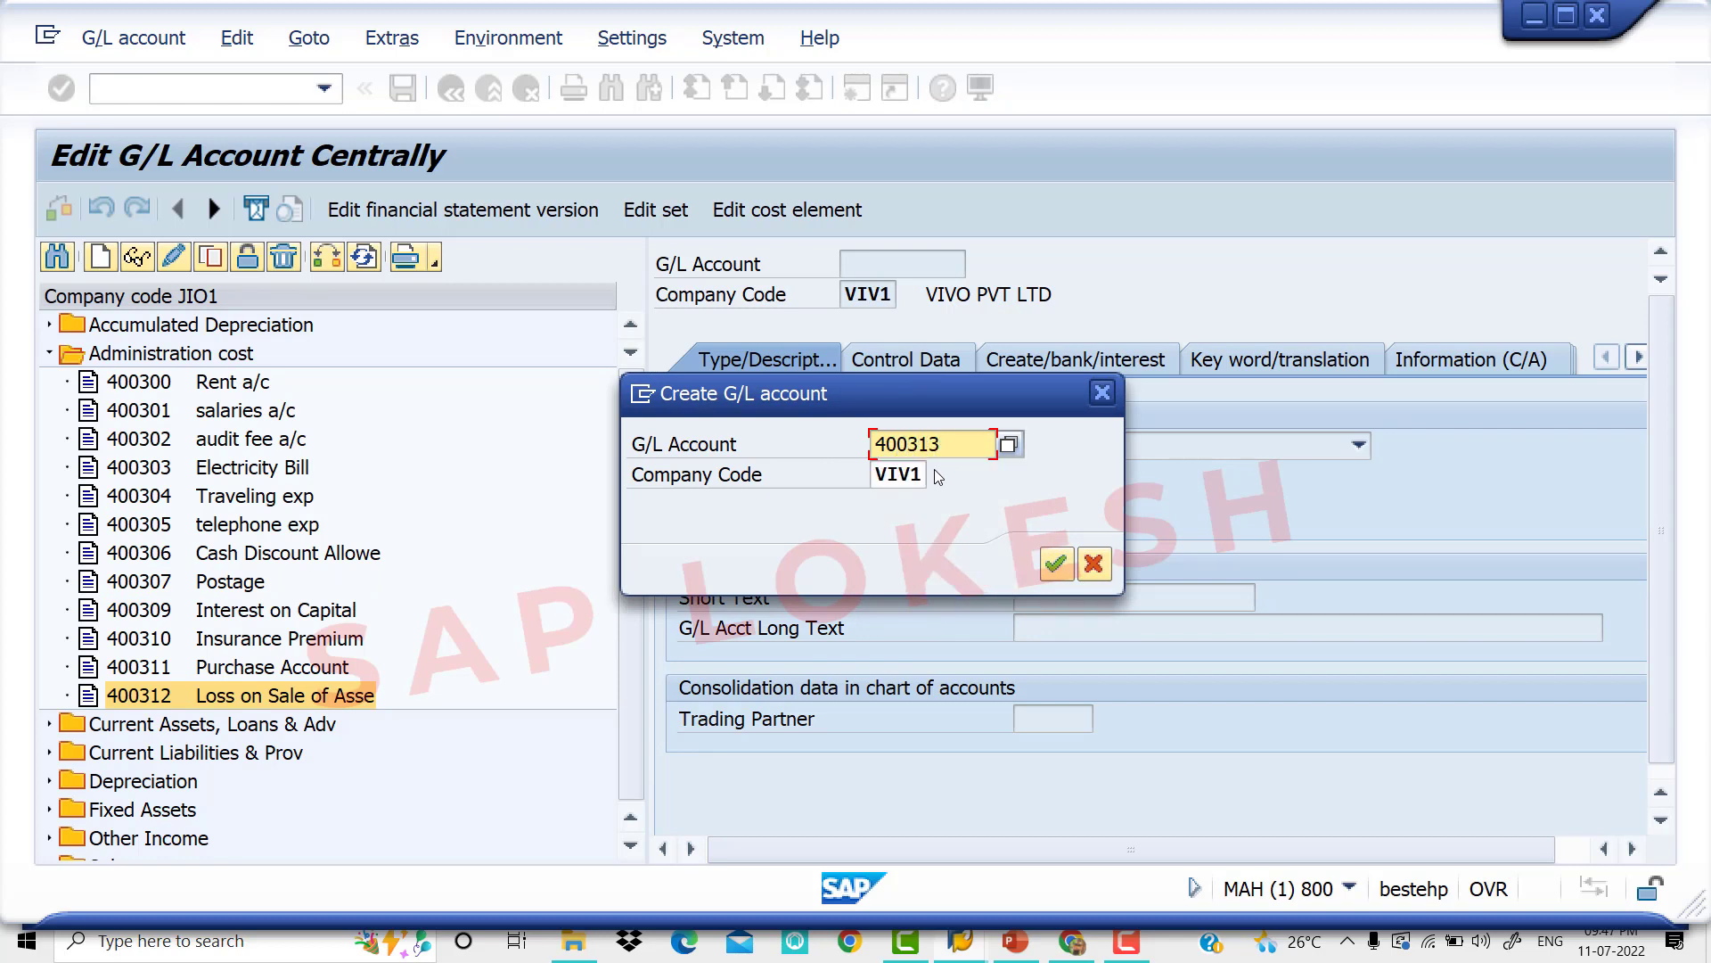
key(Tab)
text(1)
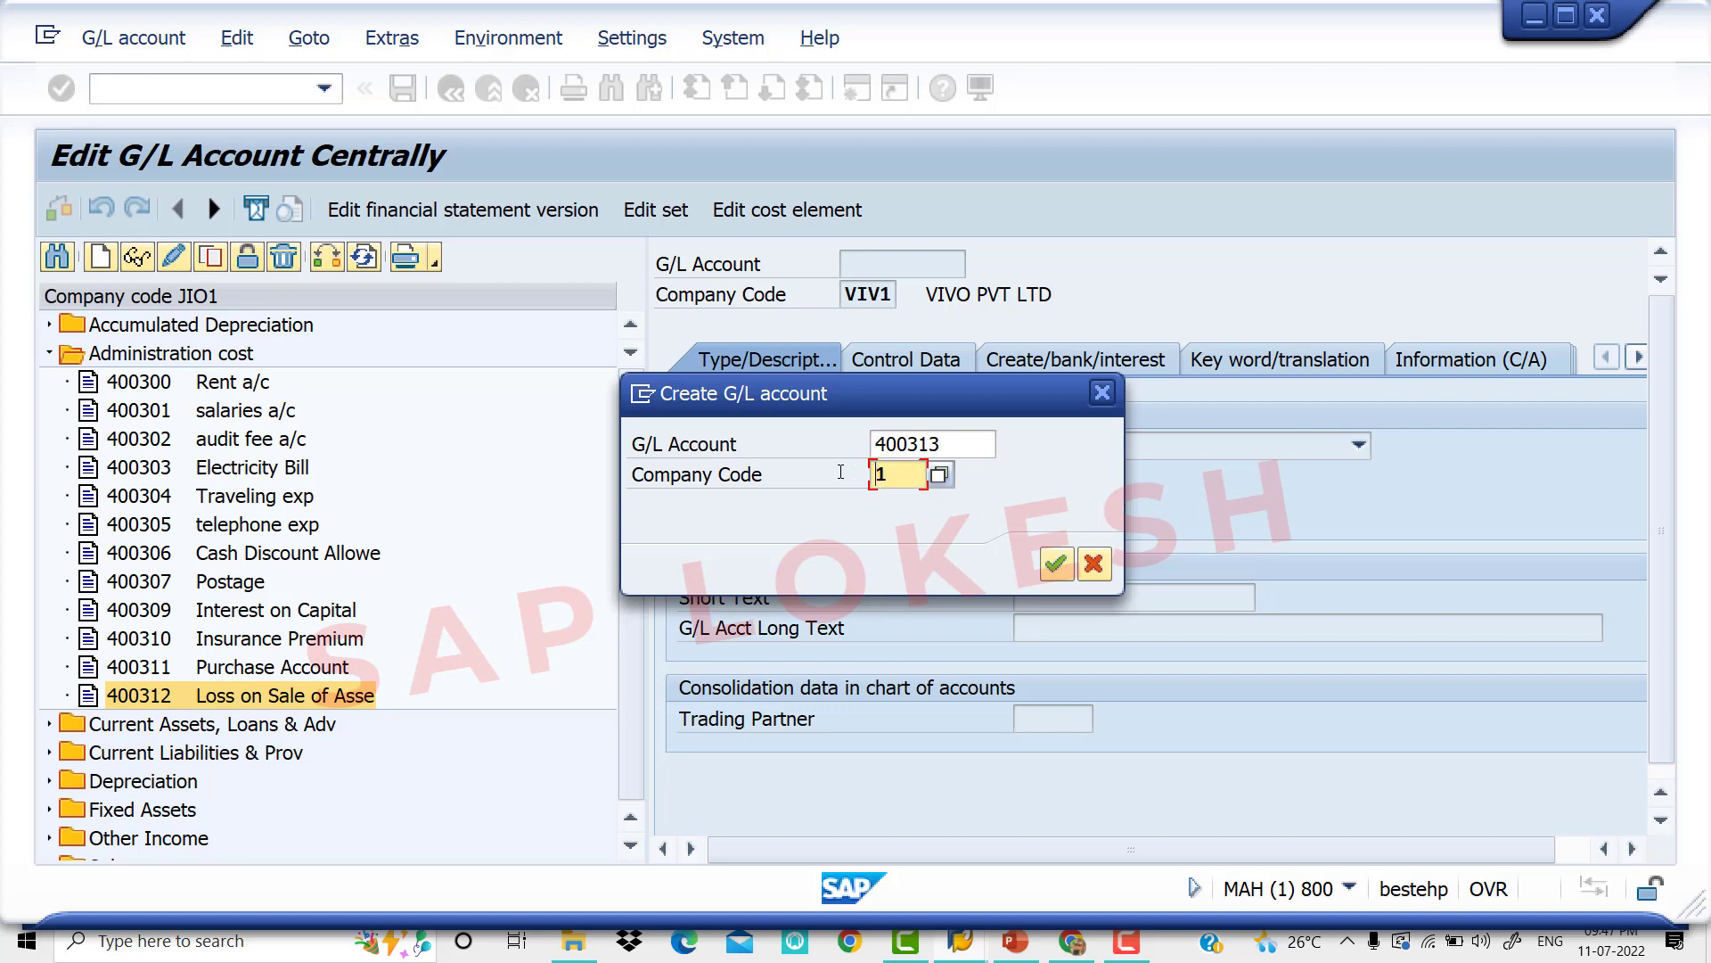
key(BackSpace)
text(JIO)
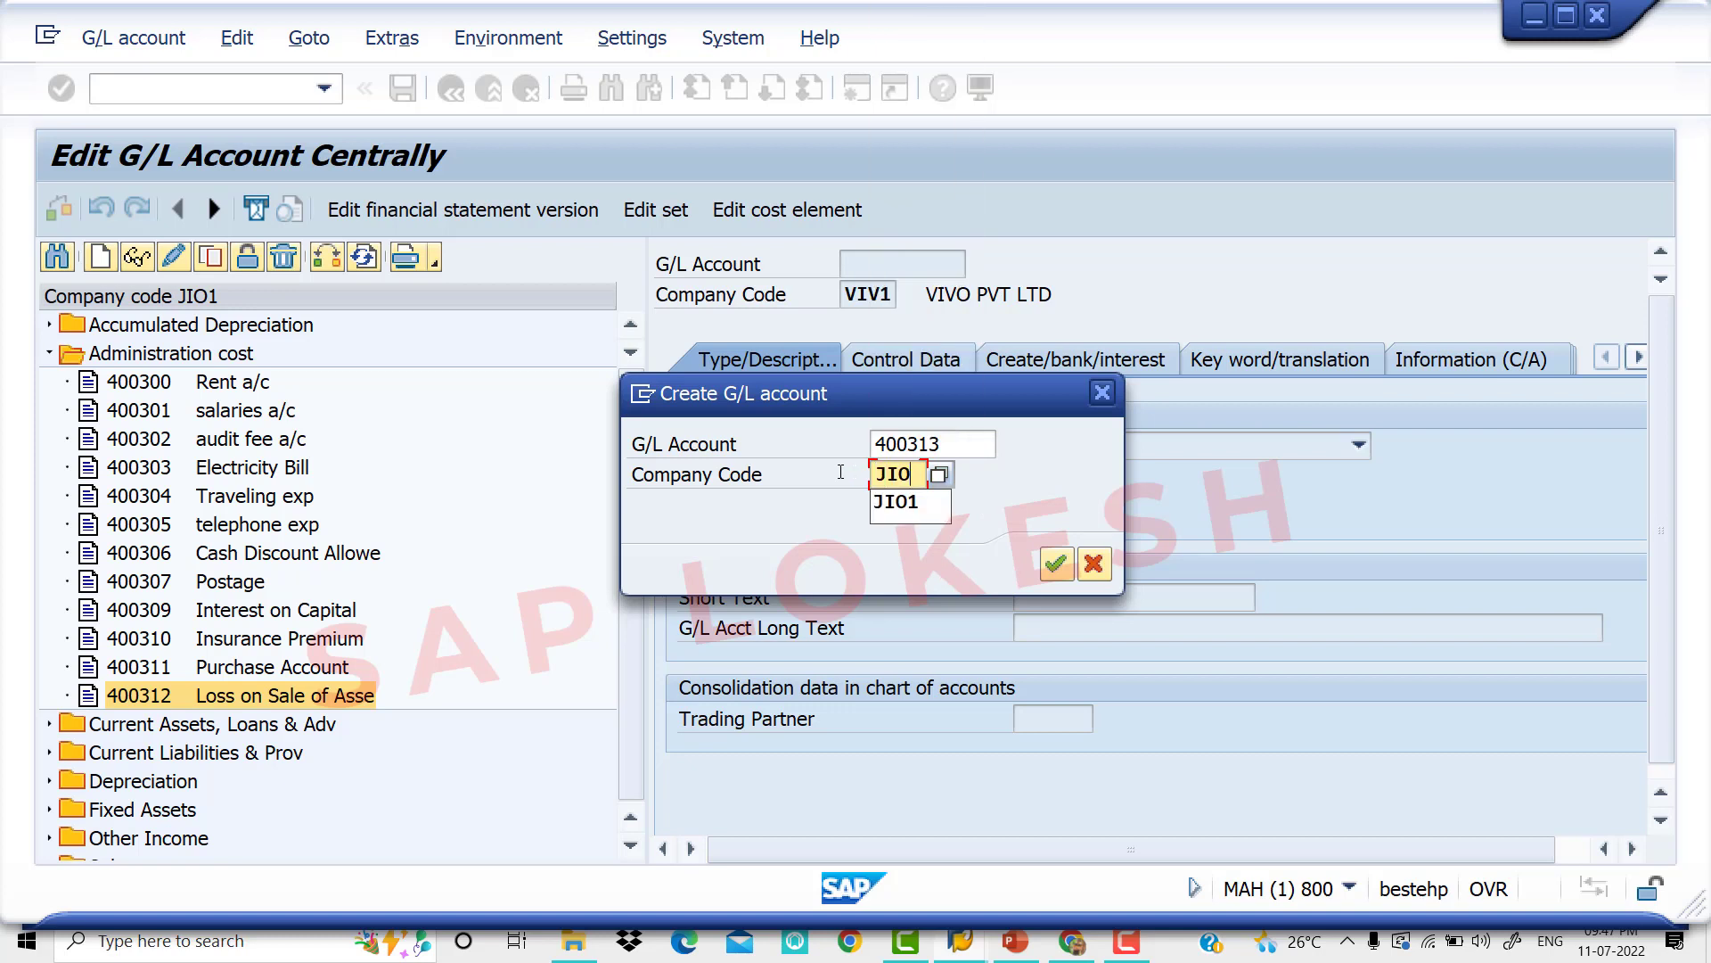
text(1)
key(Return)
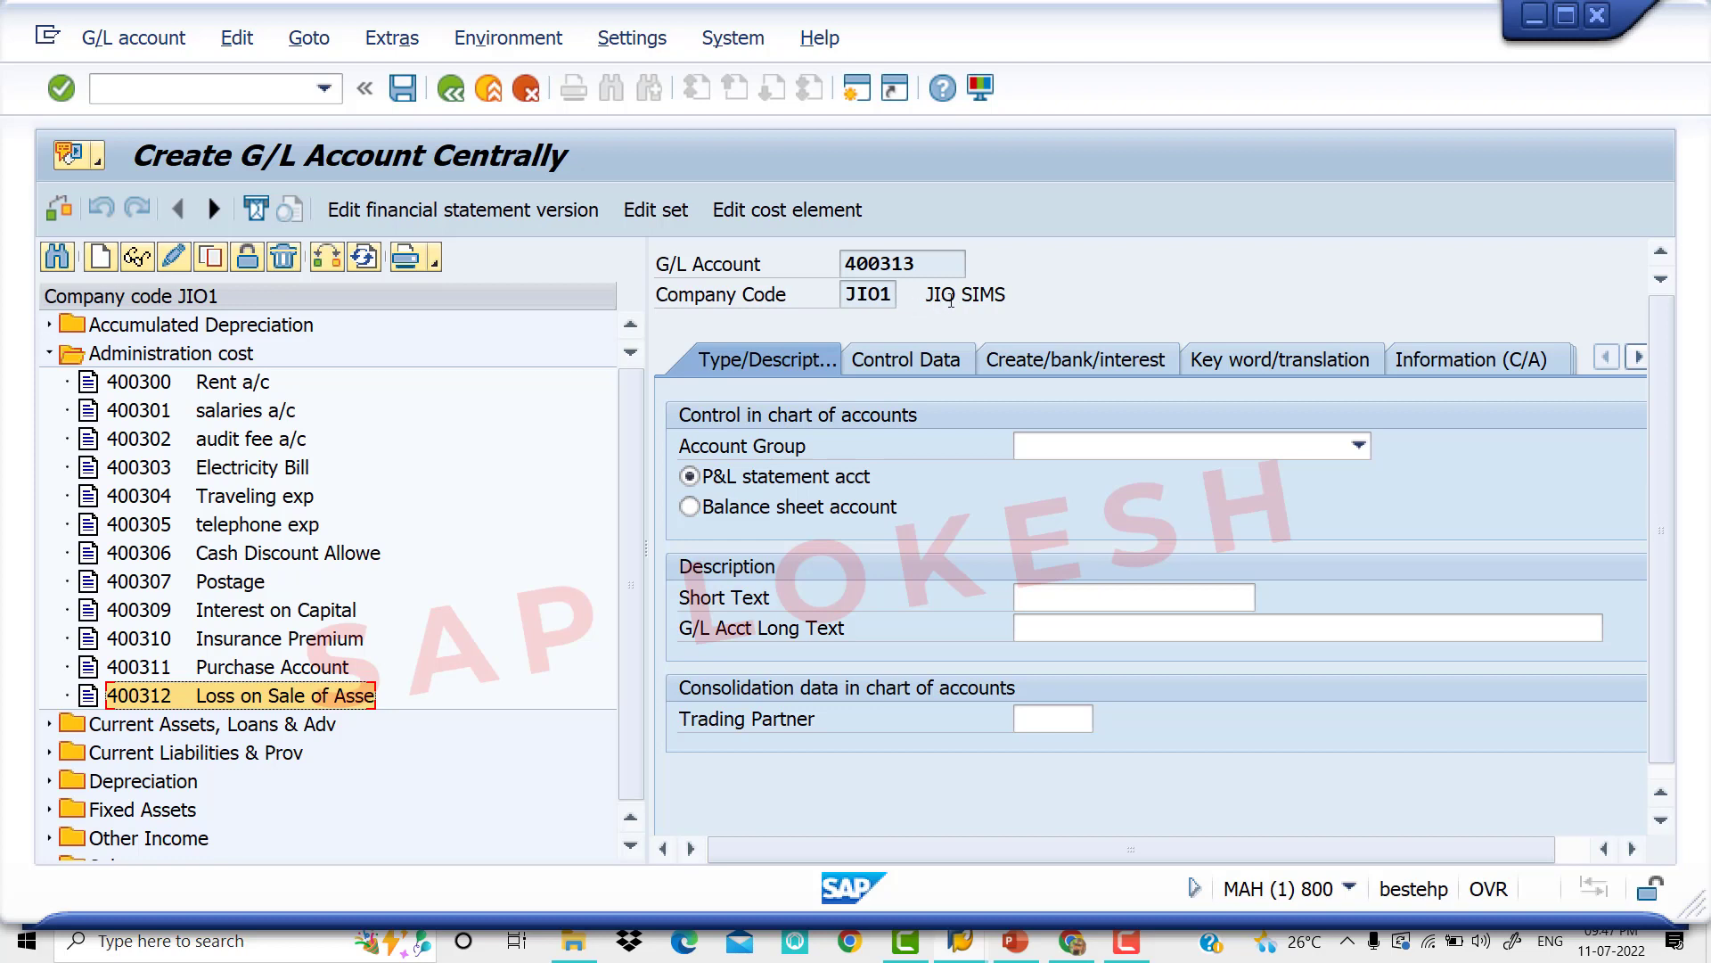
Collapse the Administration cost group and change the account list's company code to VIV1.
click(49, 354)
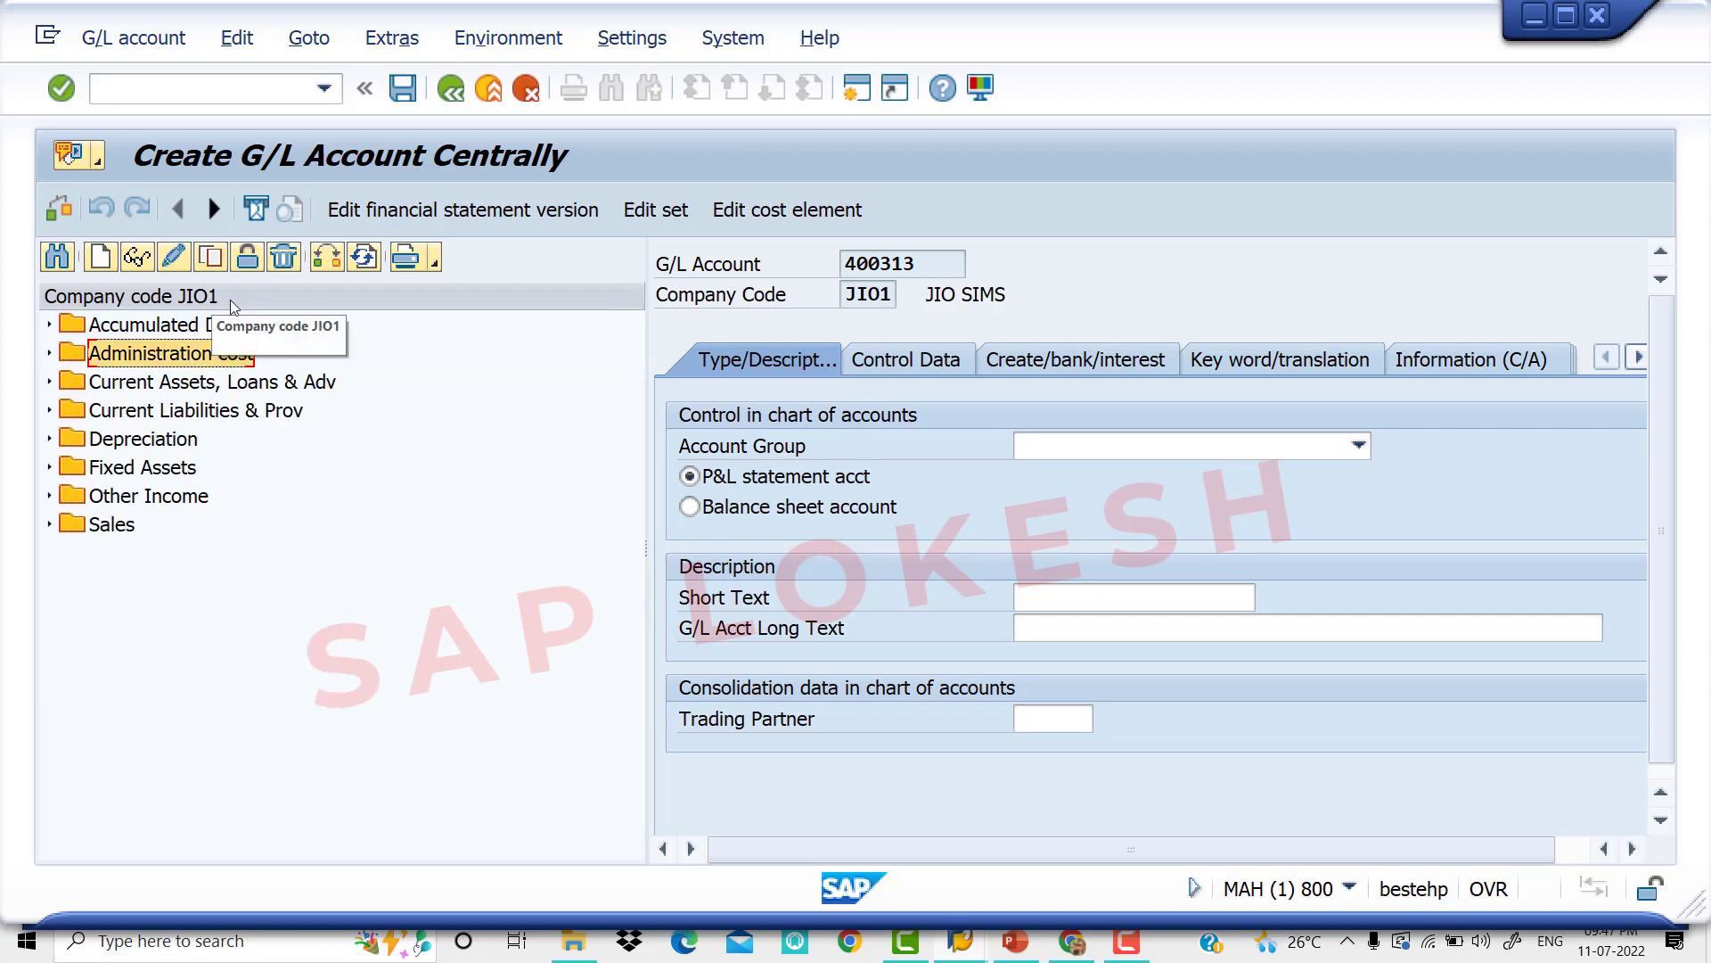
click(327, 258)
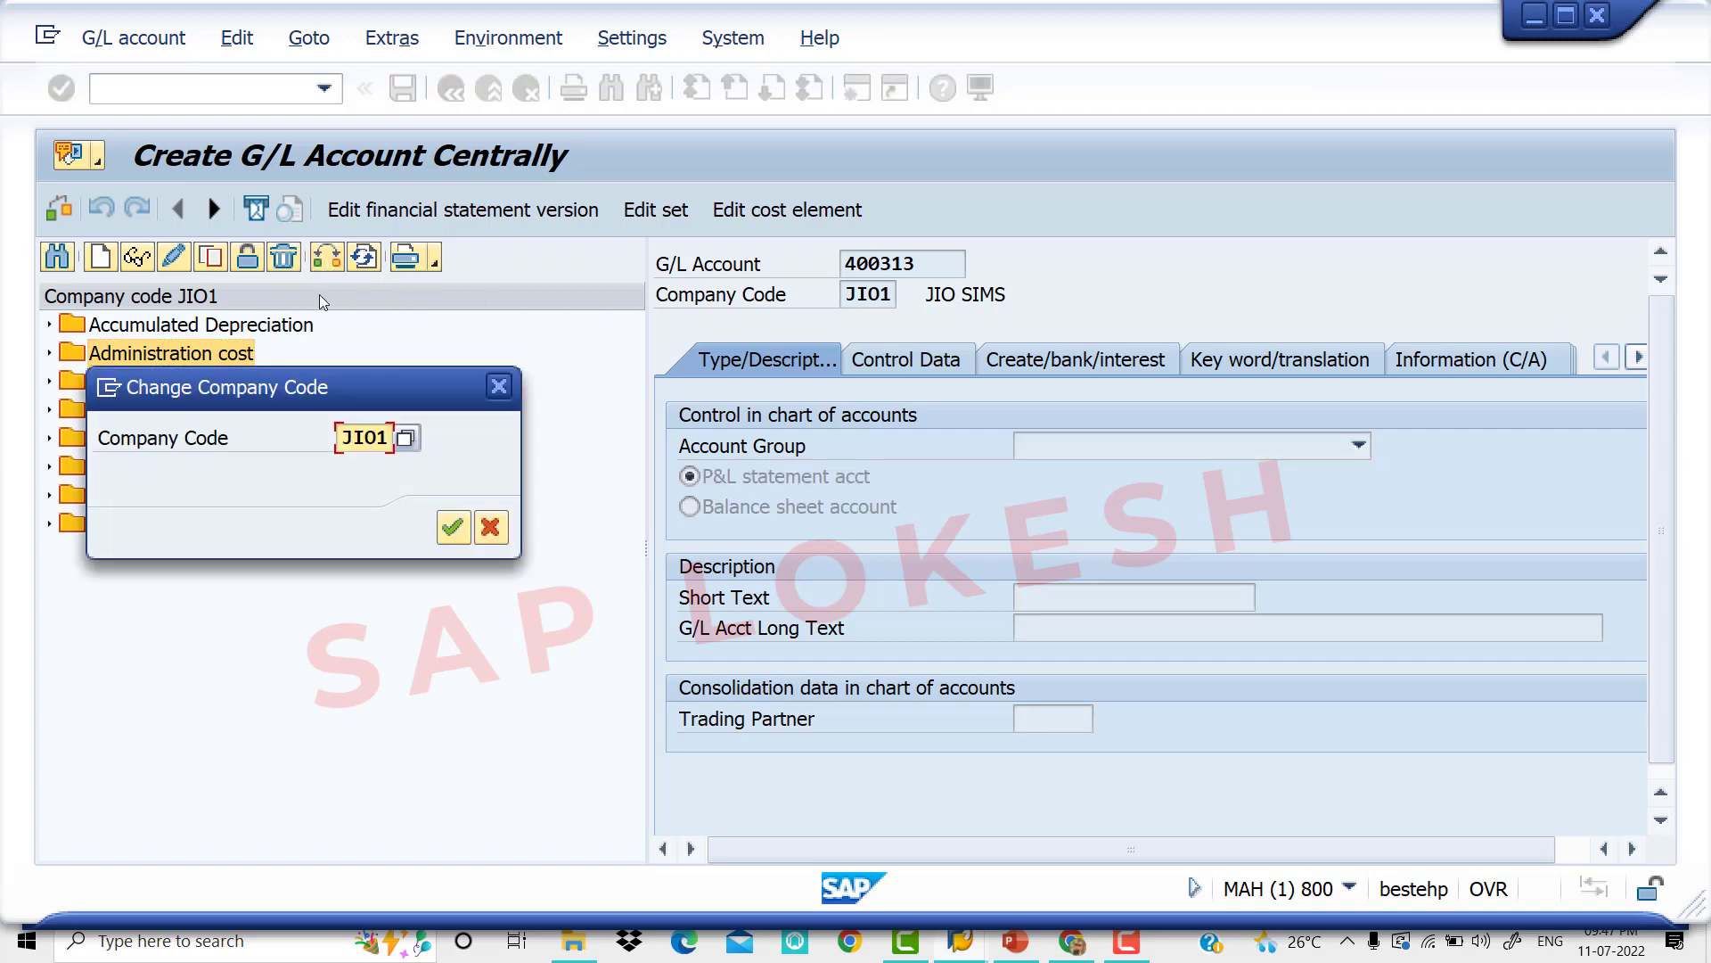
drag(394, 438, 225, 417)
key(BackSpace)
text(VIV)
key(Return)
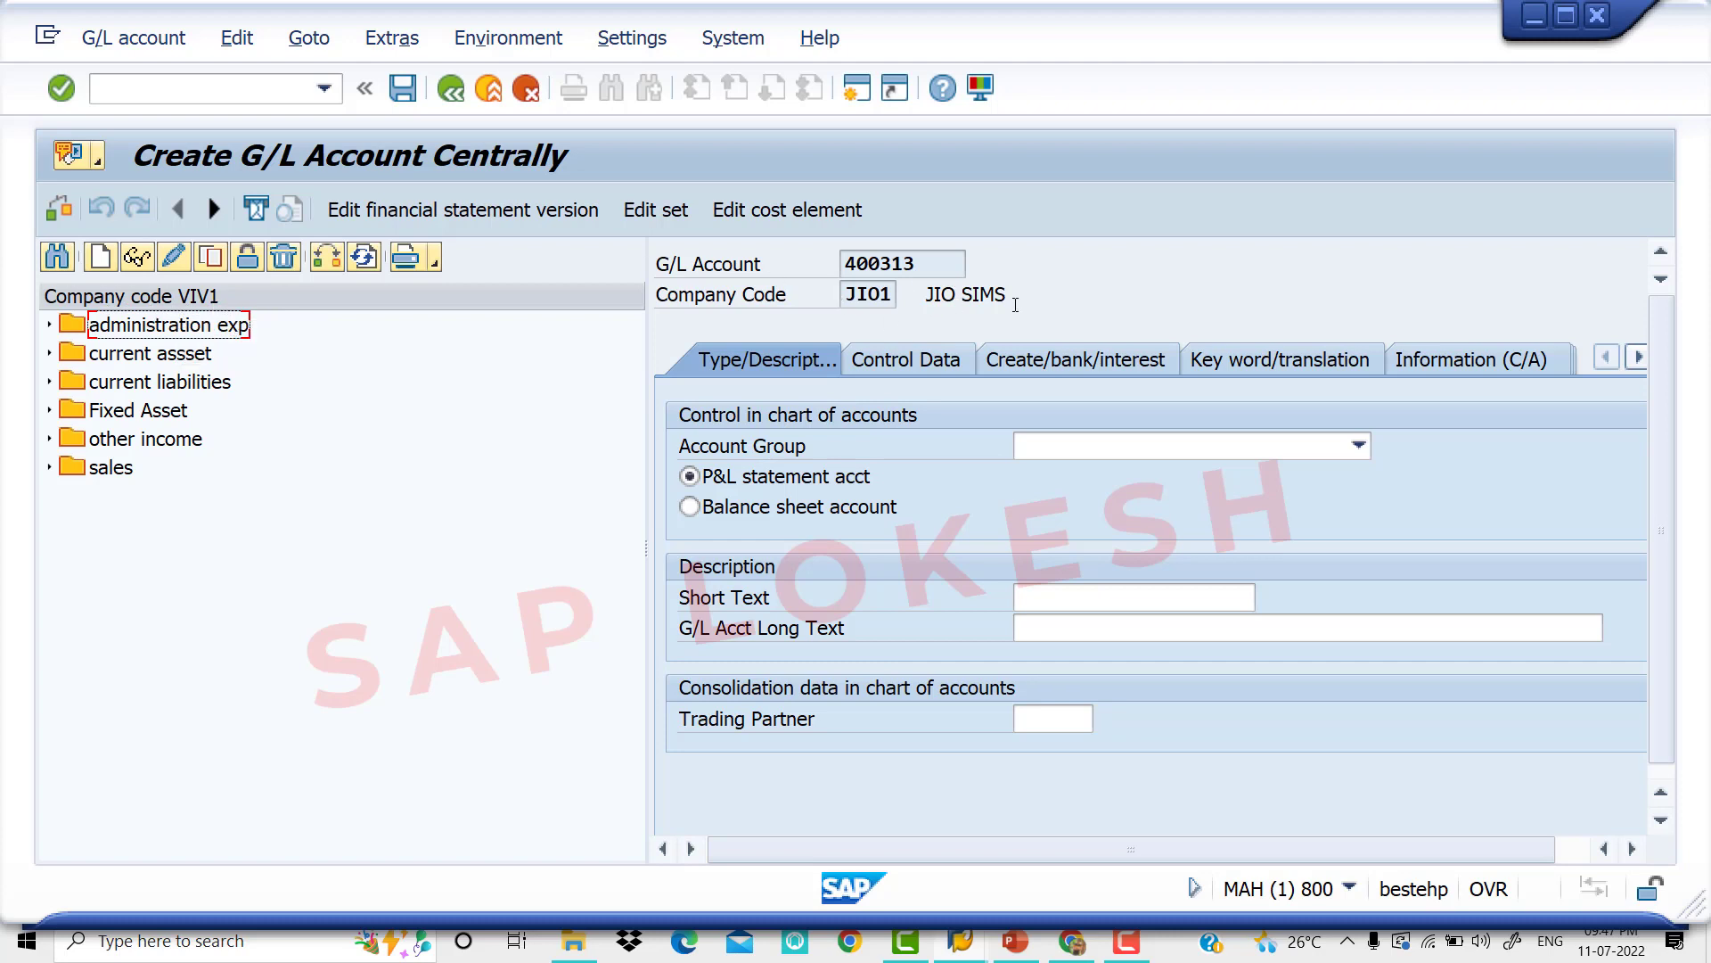
Expand the administration exp group and try to display account 400006 Purchase A/C, choosing to save the pending account 400313.
click(51, 326)
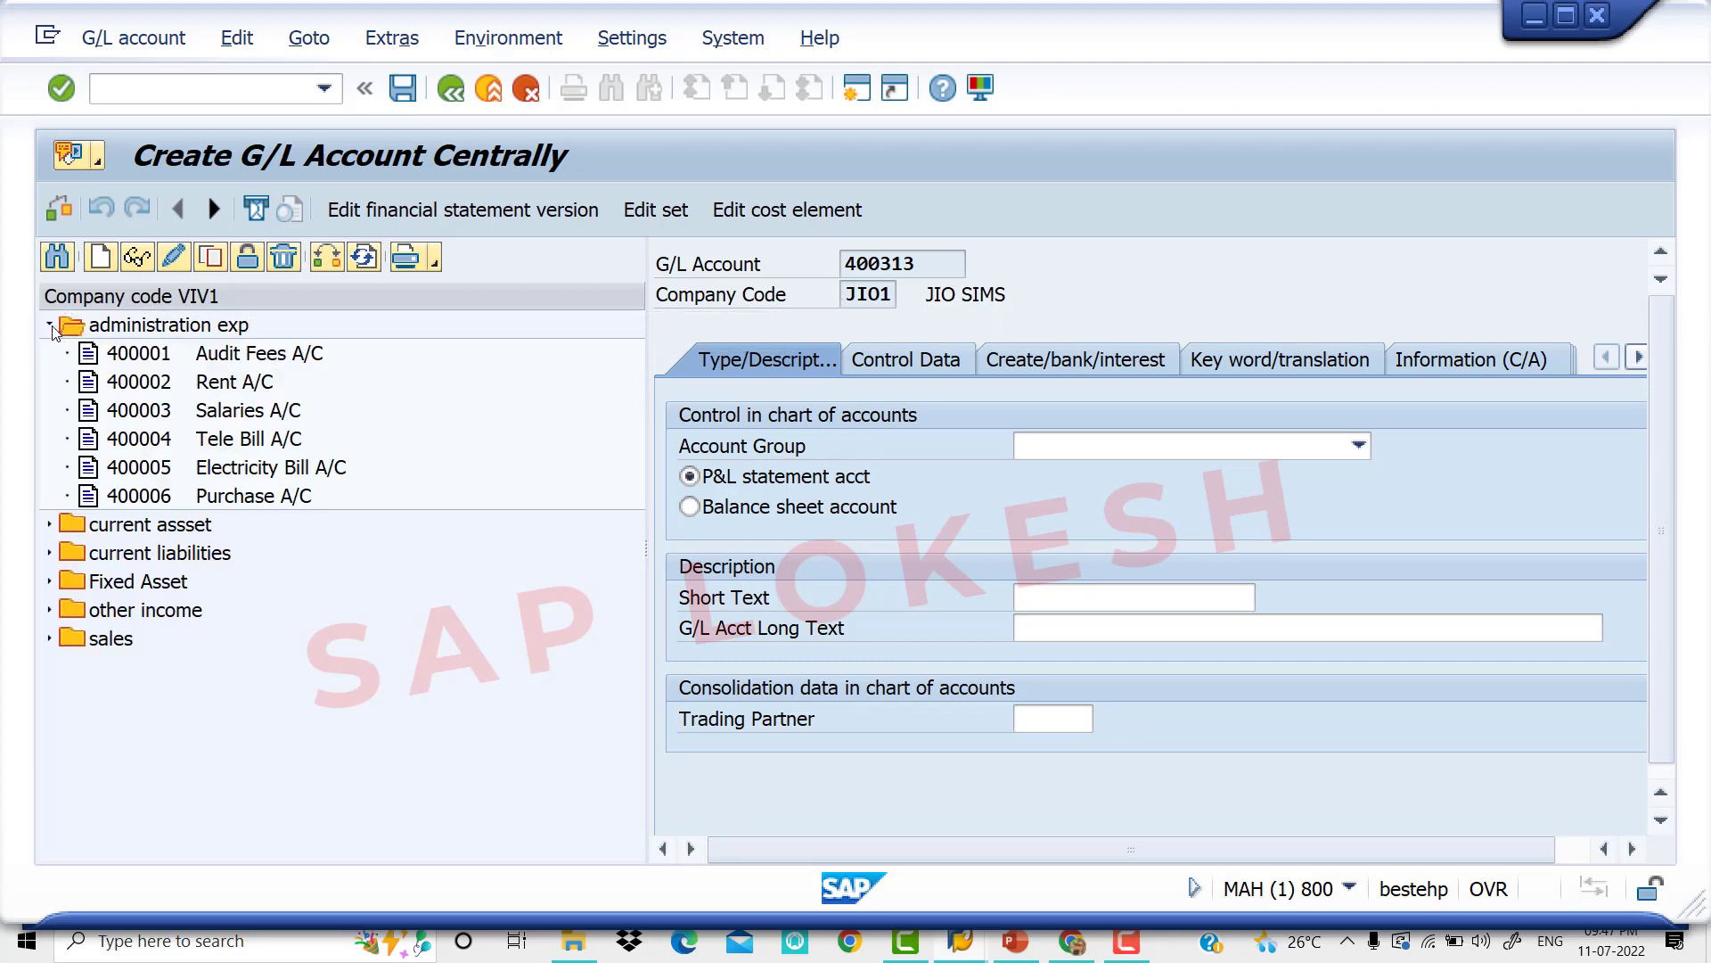
click(157, 495)
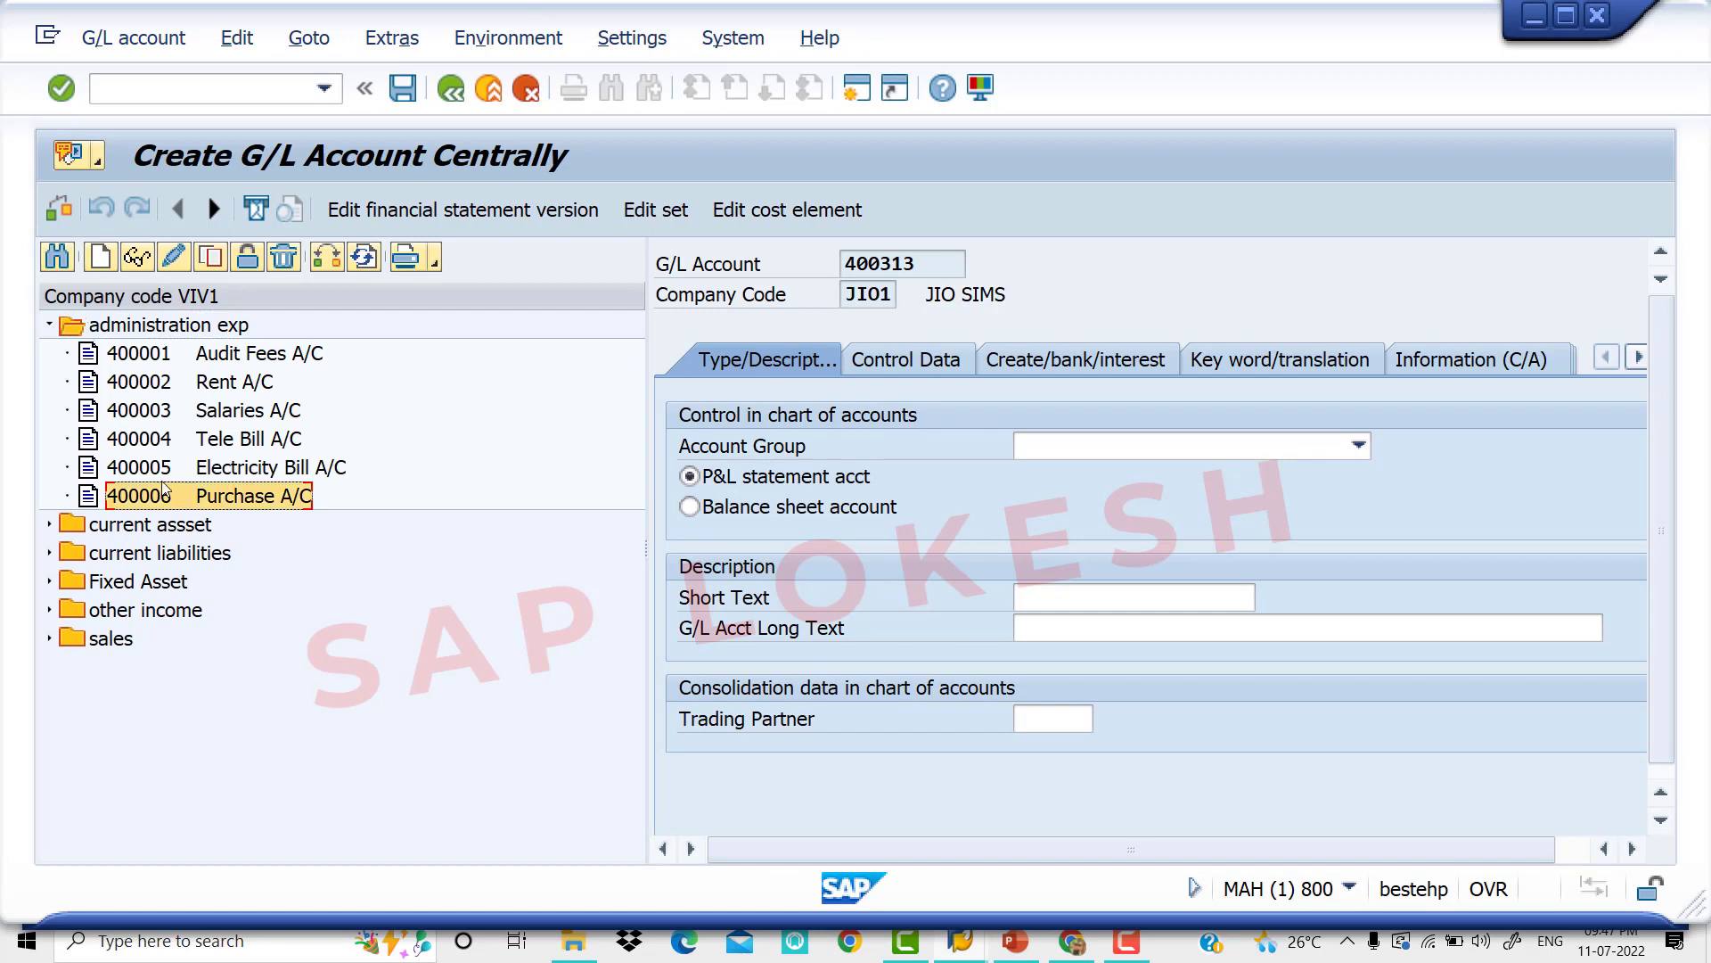
click(143, 261)
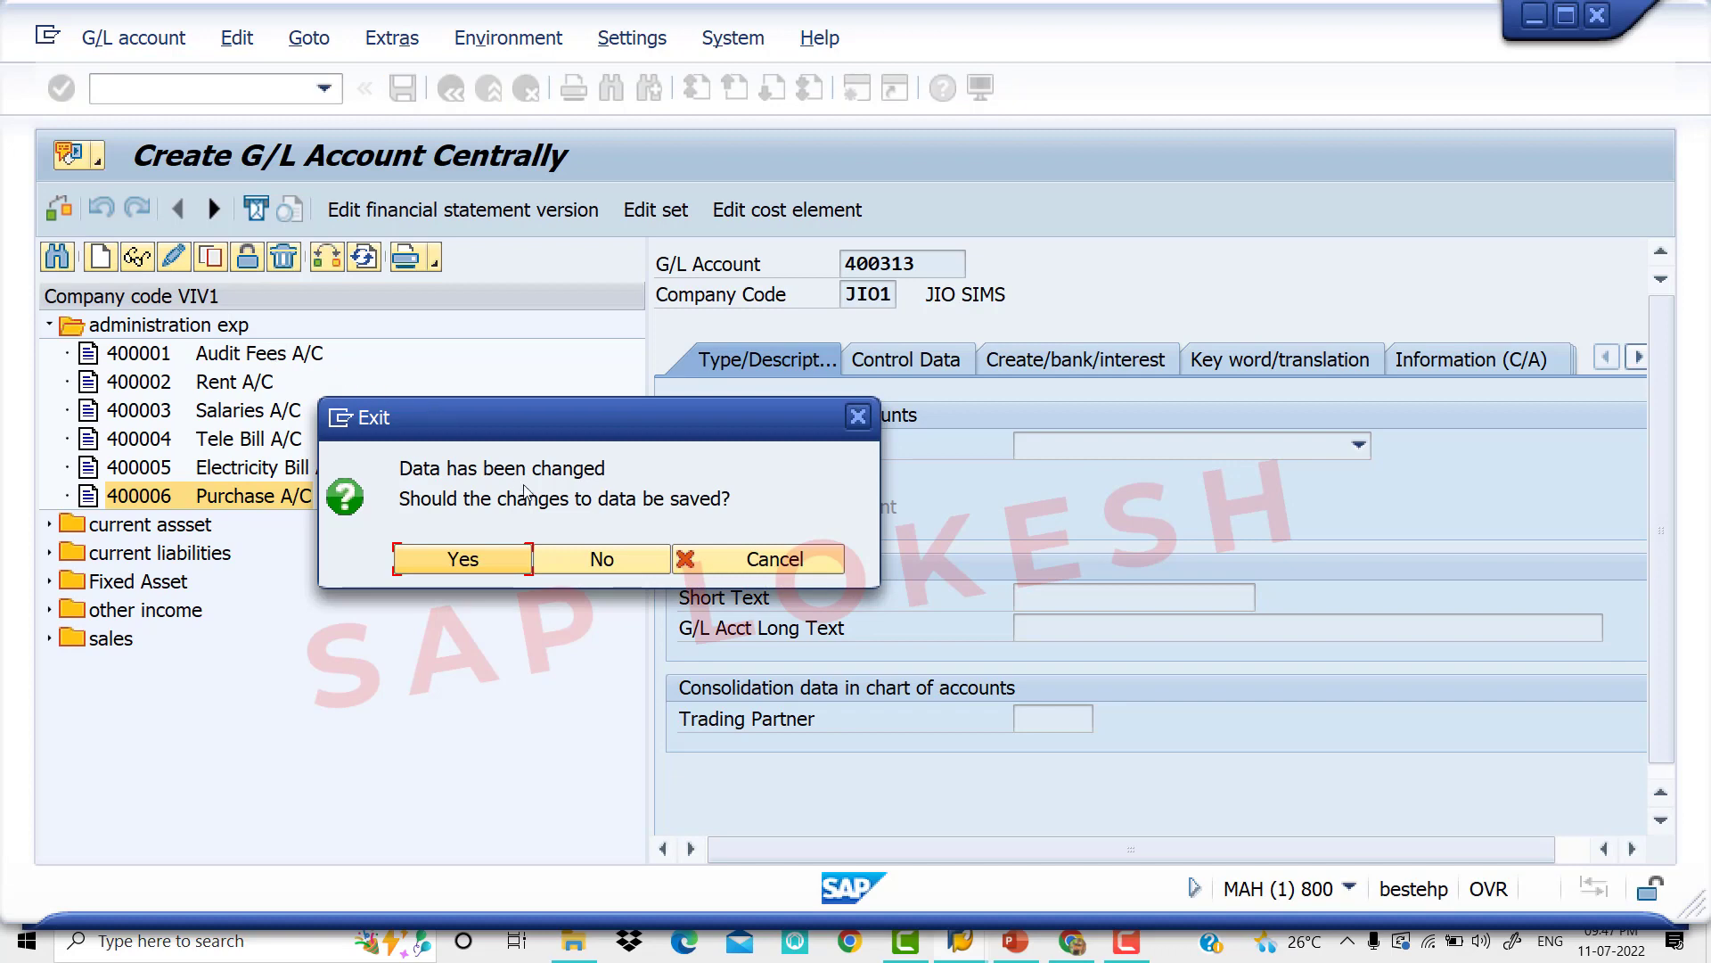
click(496, 565)
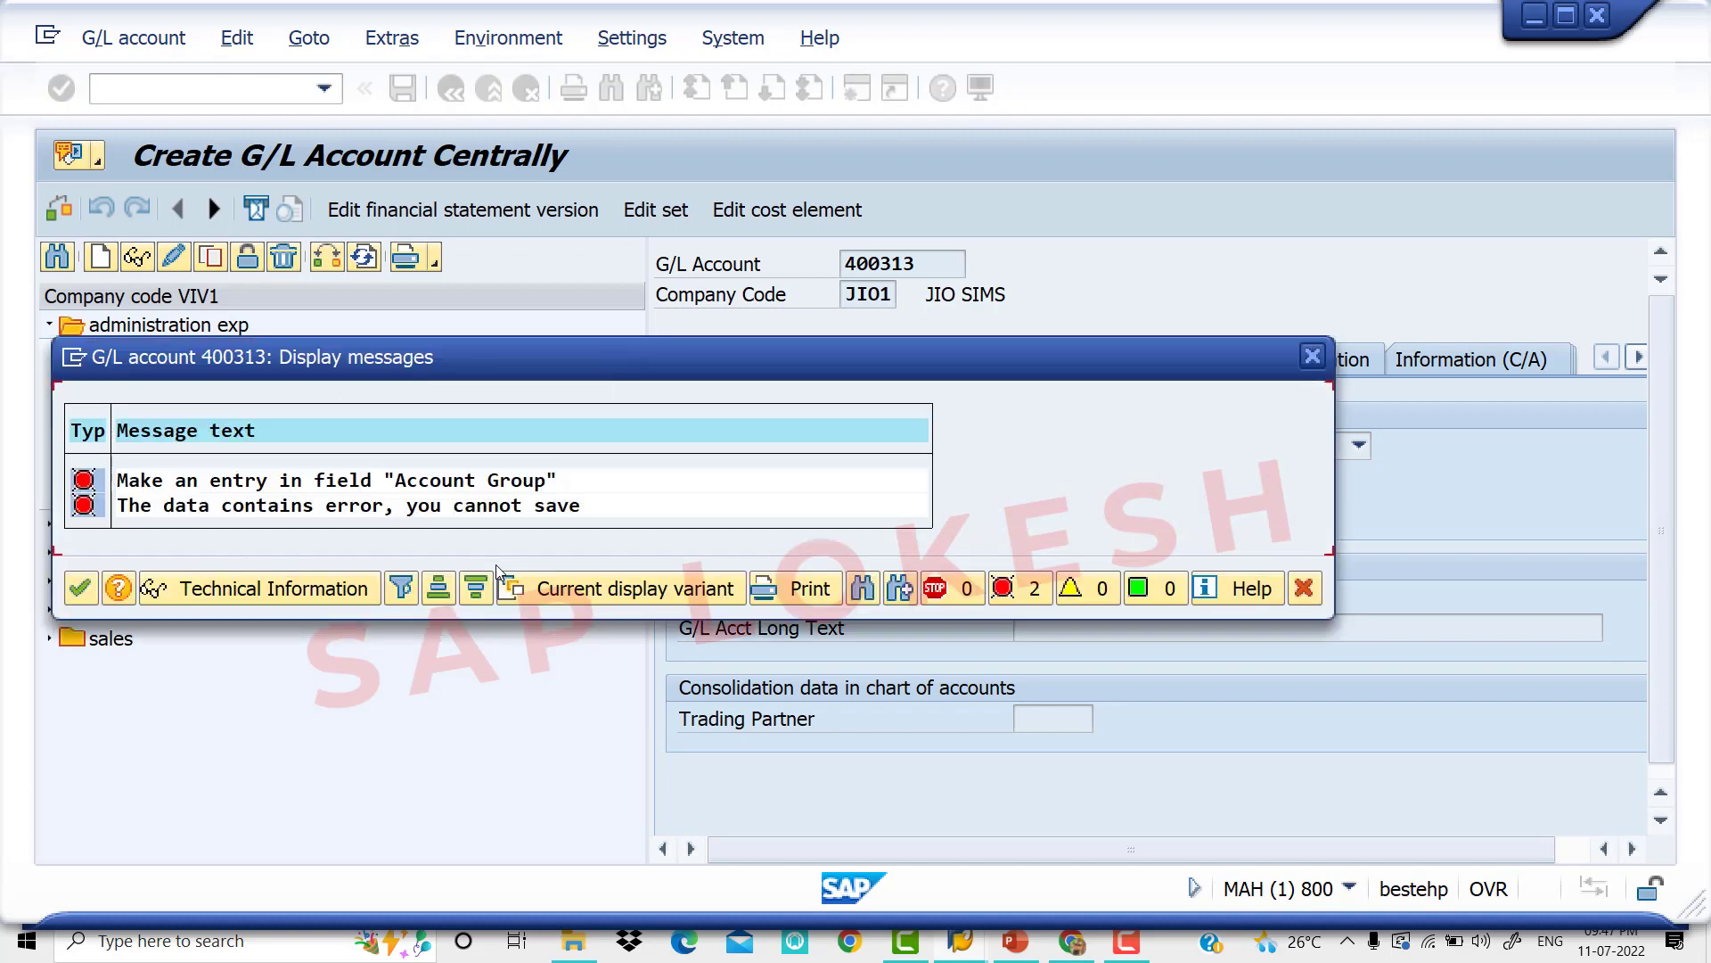
click(1312, 357)
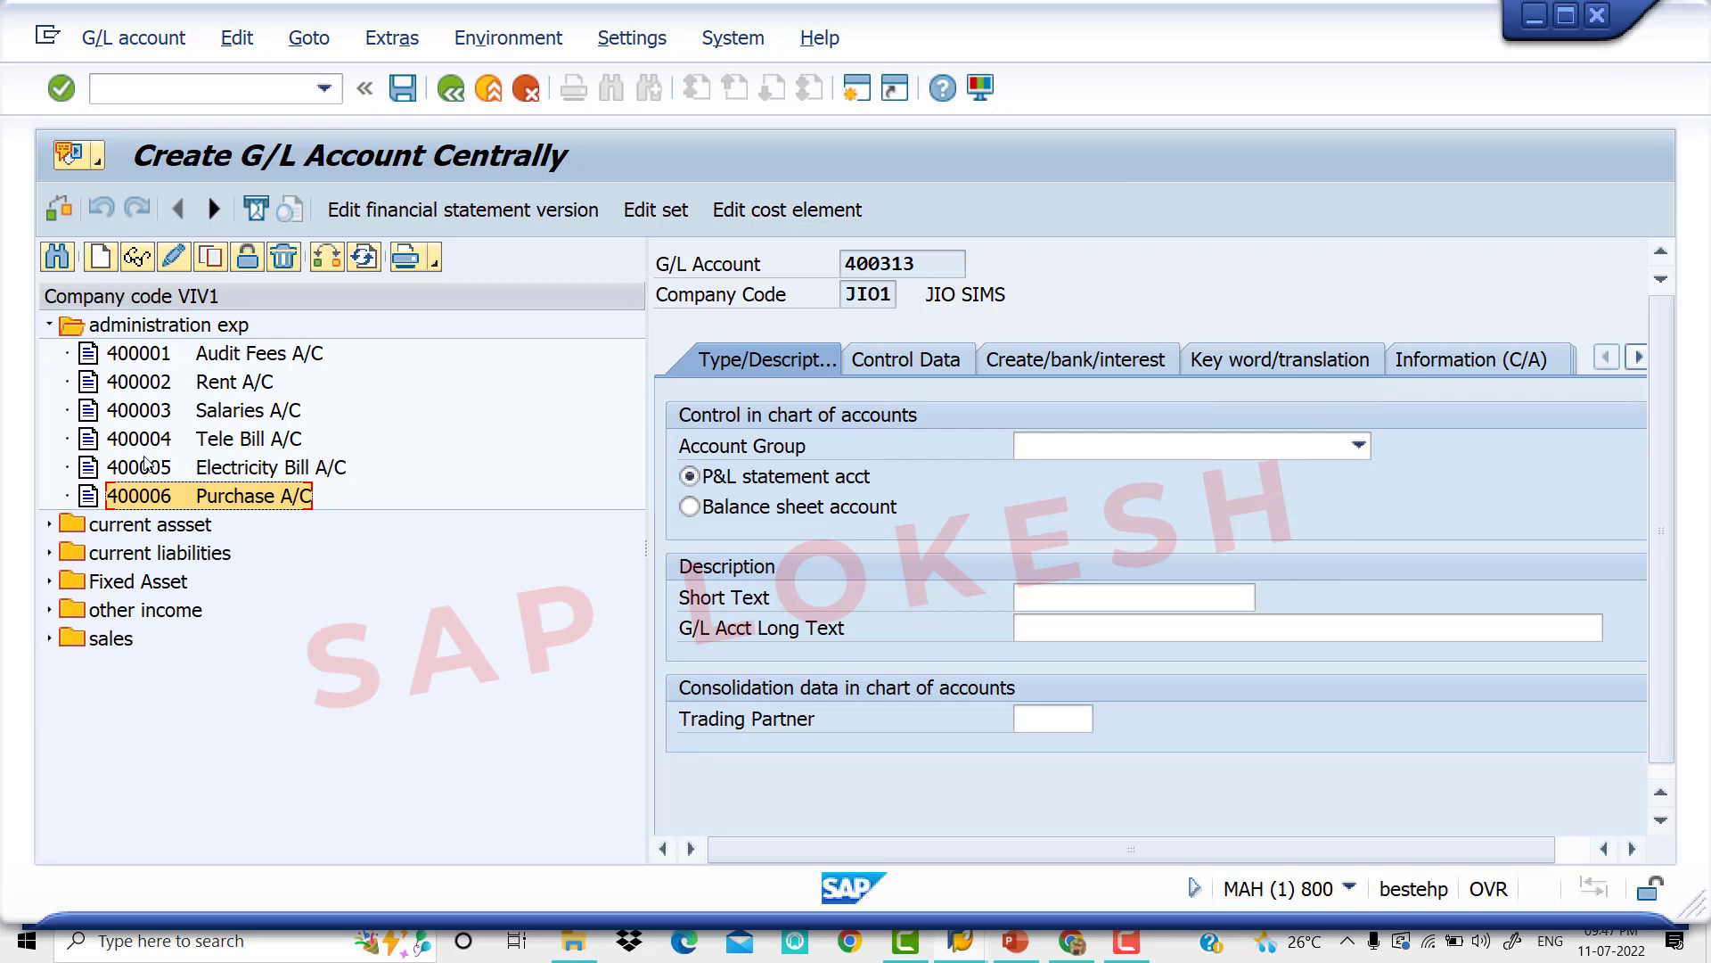
Copy G/L account 400006 Purchase A/C to new account 400007 in company code VIV1, discarding the unsaved data of account 400313.
right_click(178, 497)
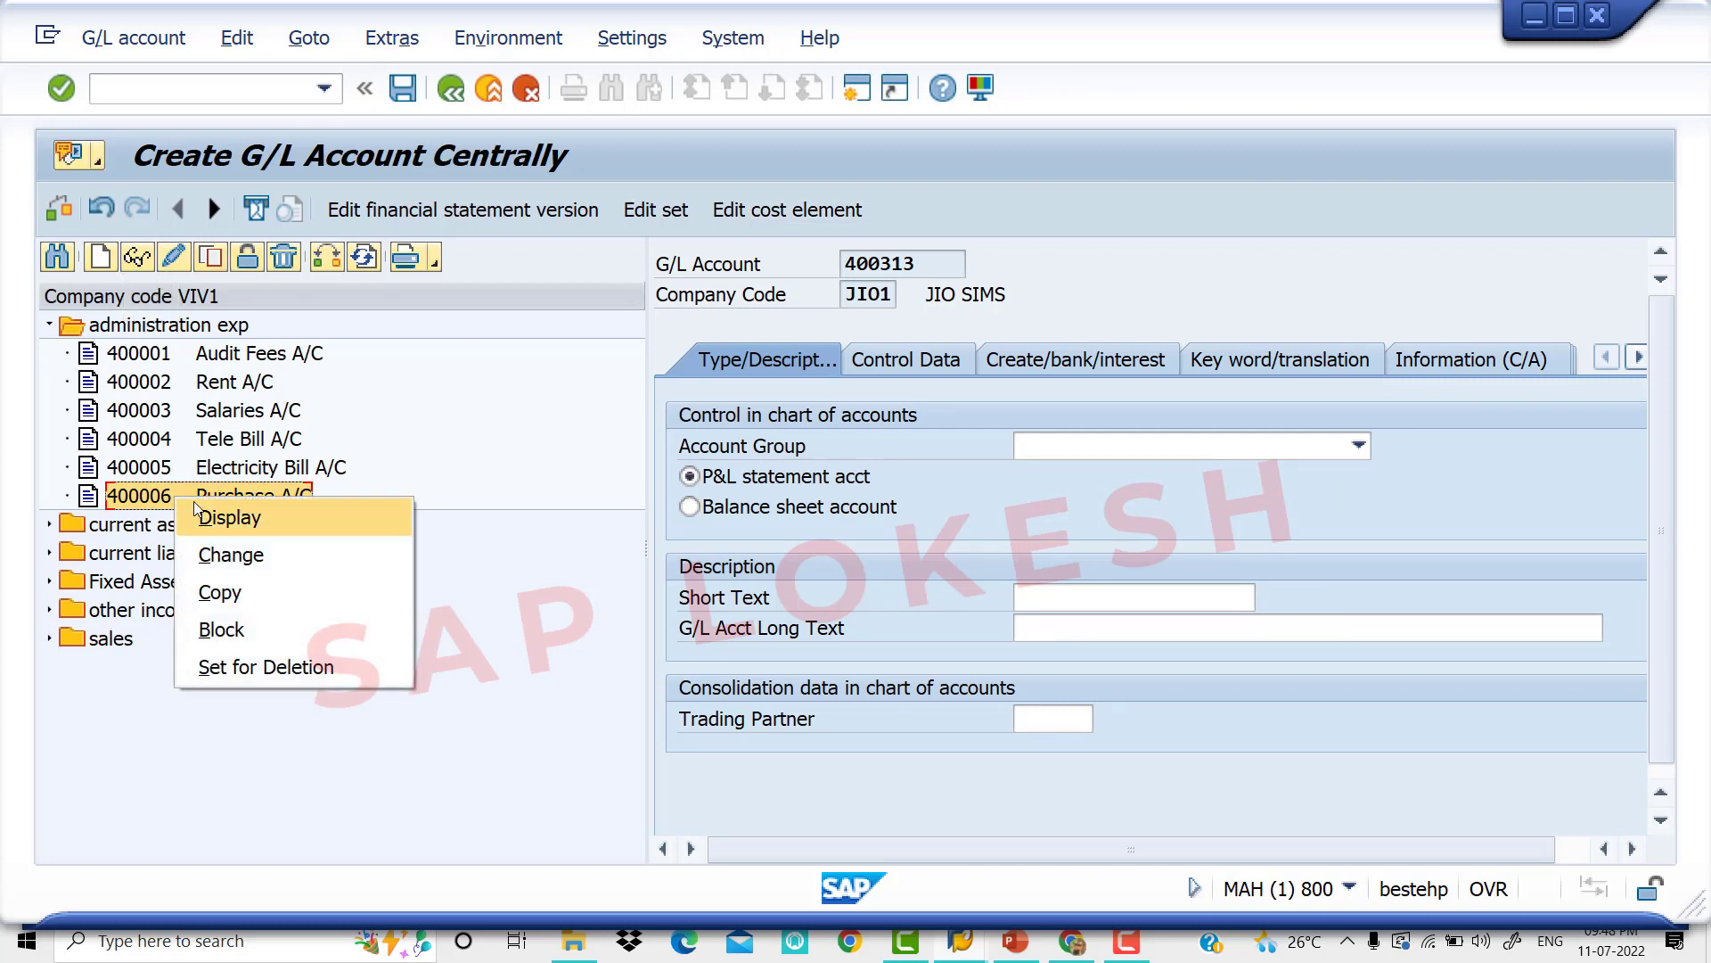
click(248, 587)
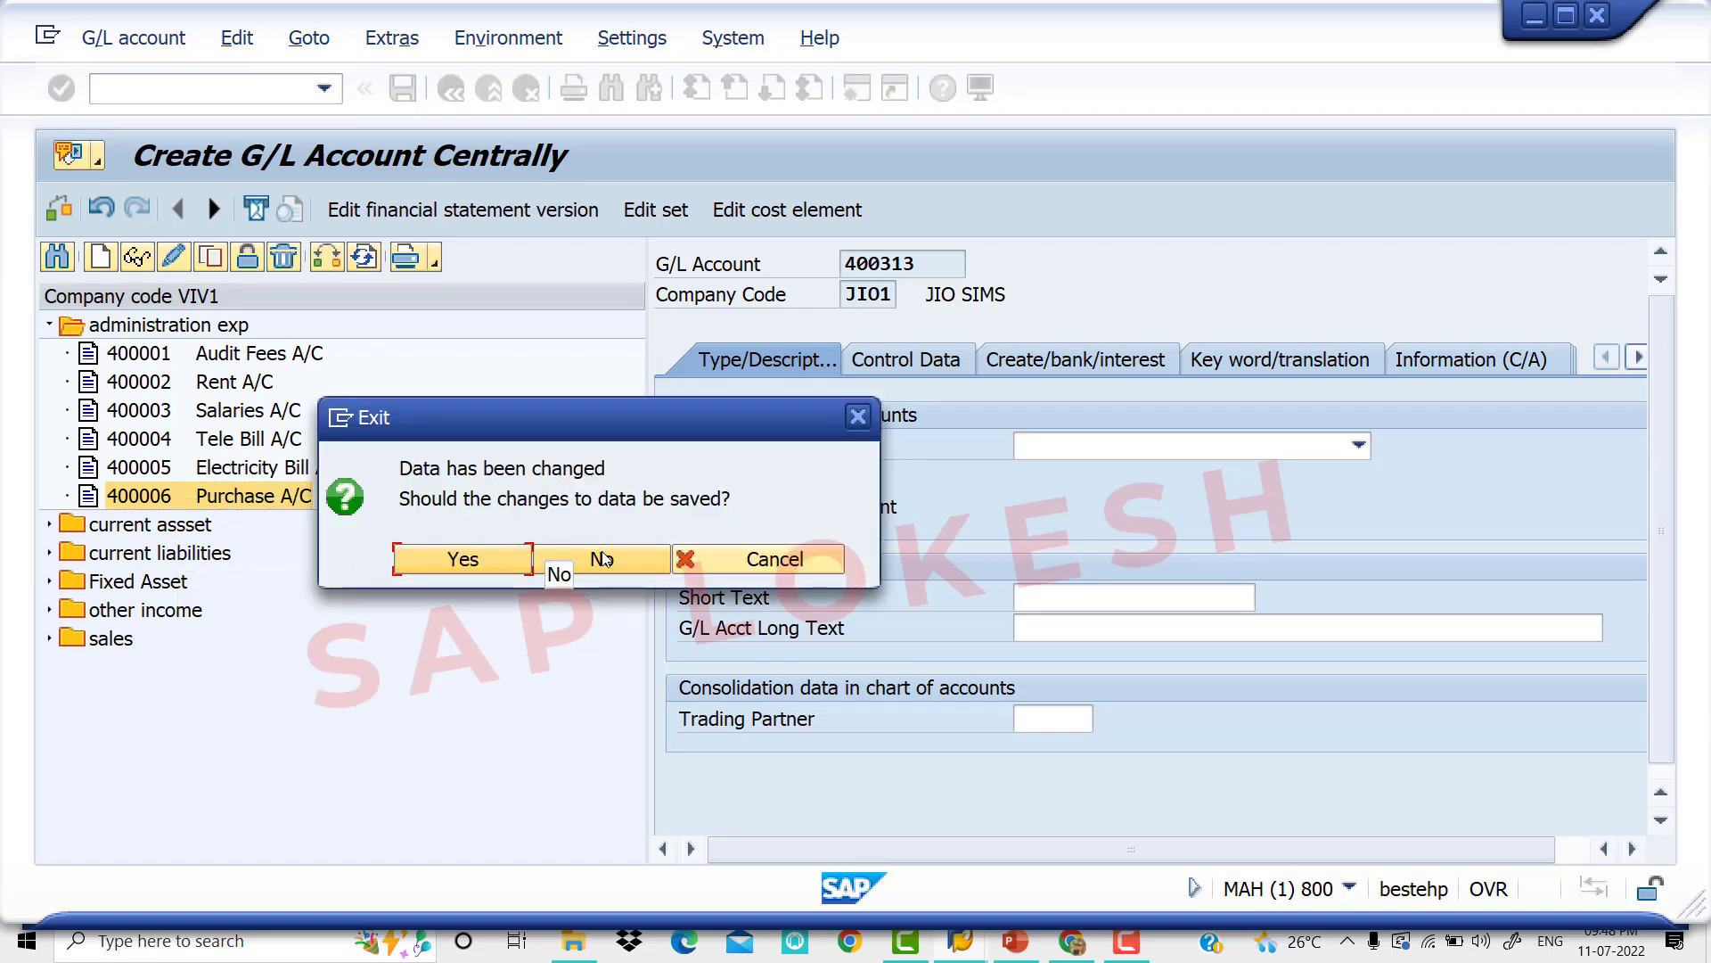
click(603, 558)
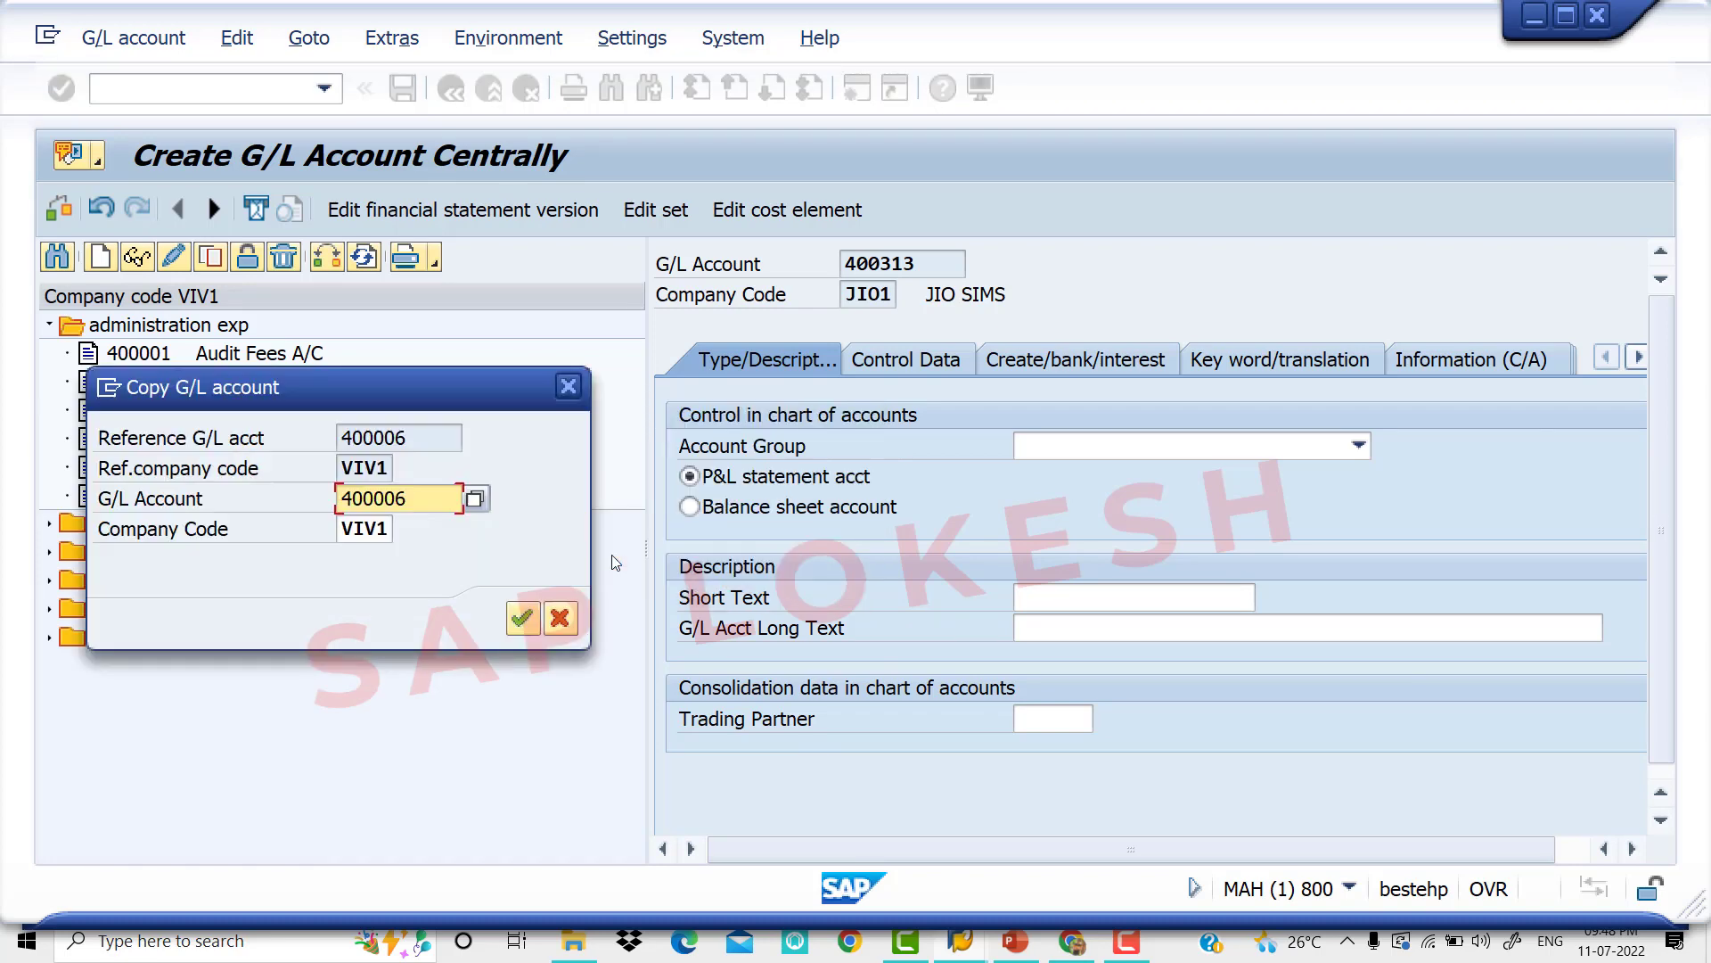
drag(457, 412, 634, 458)
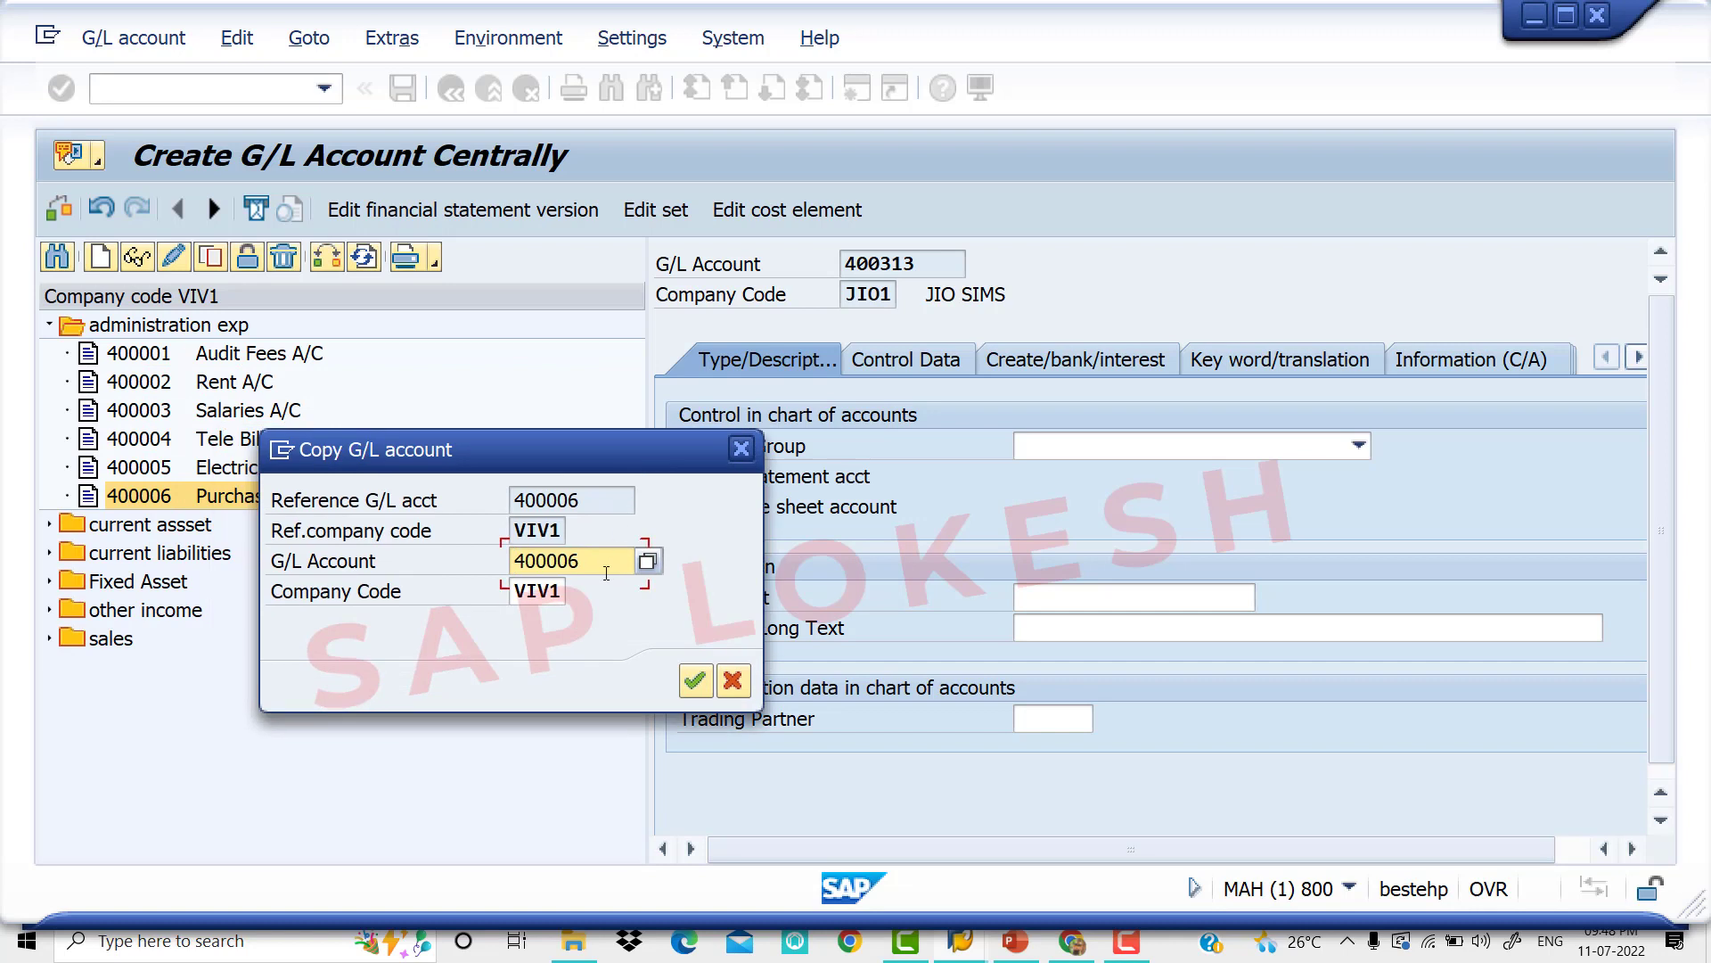
key(BackSpace)
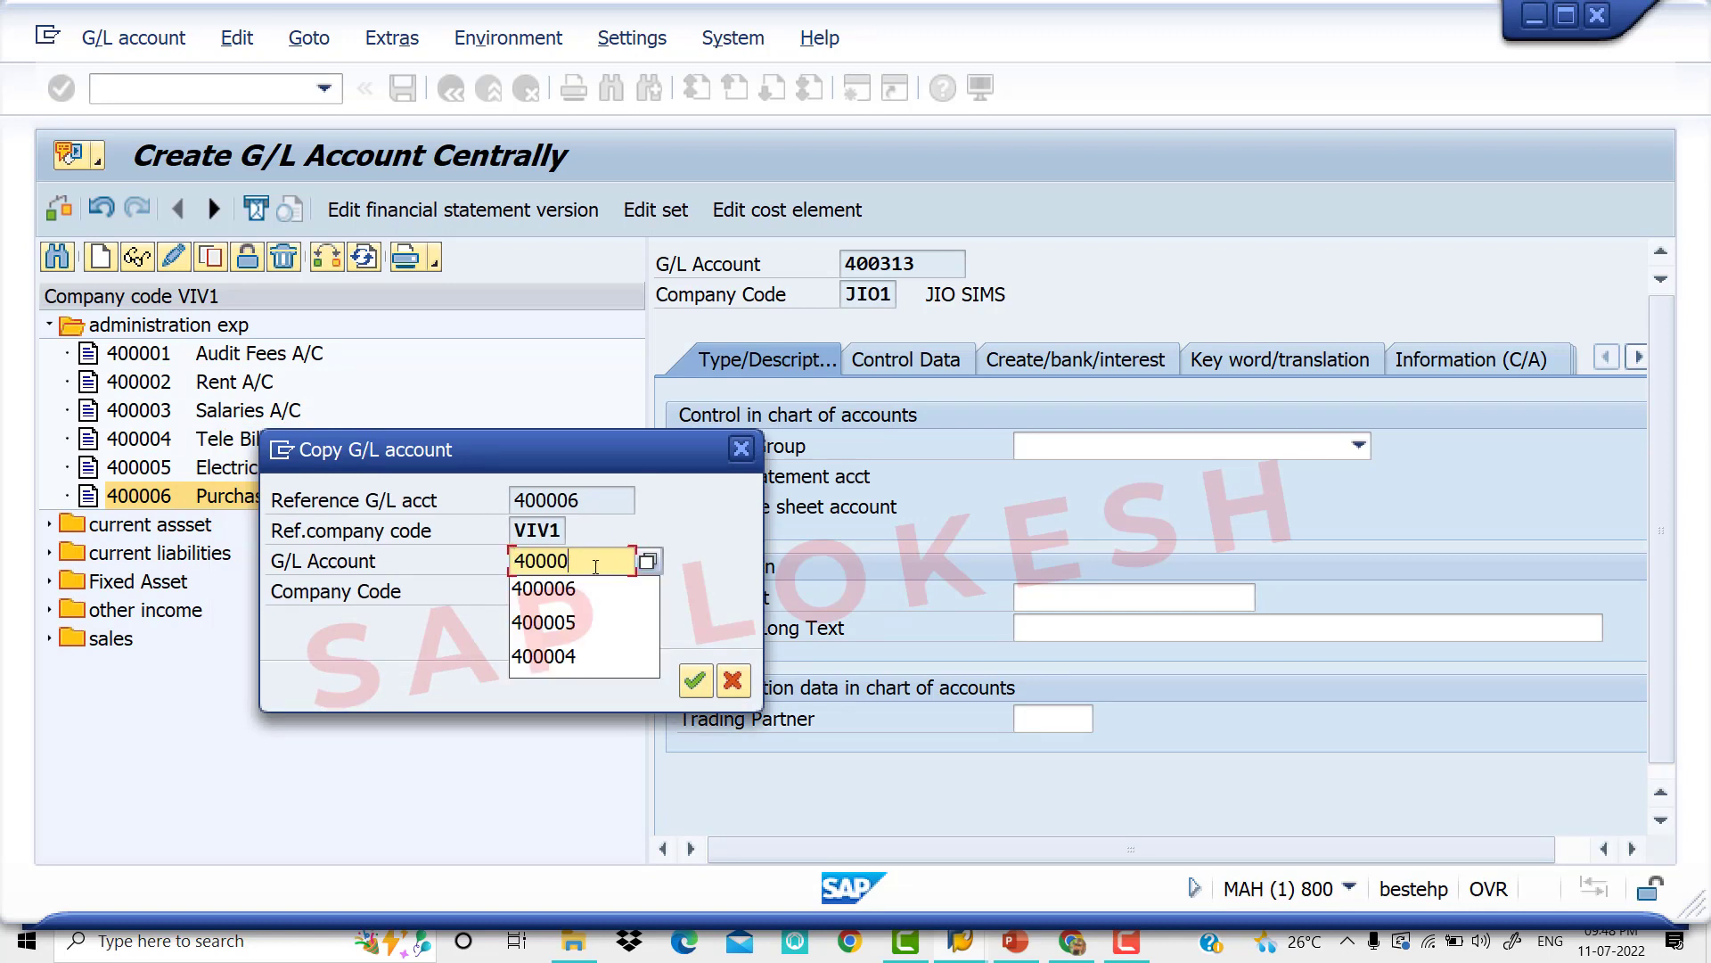
text(6)
key(BackSpace)
text(7)
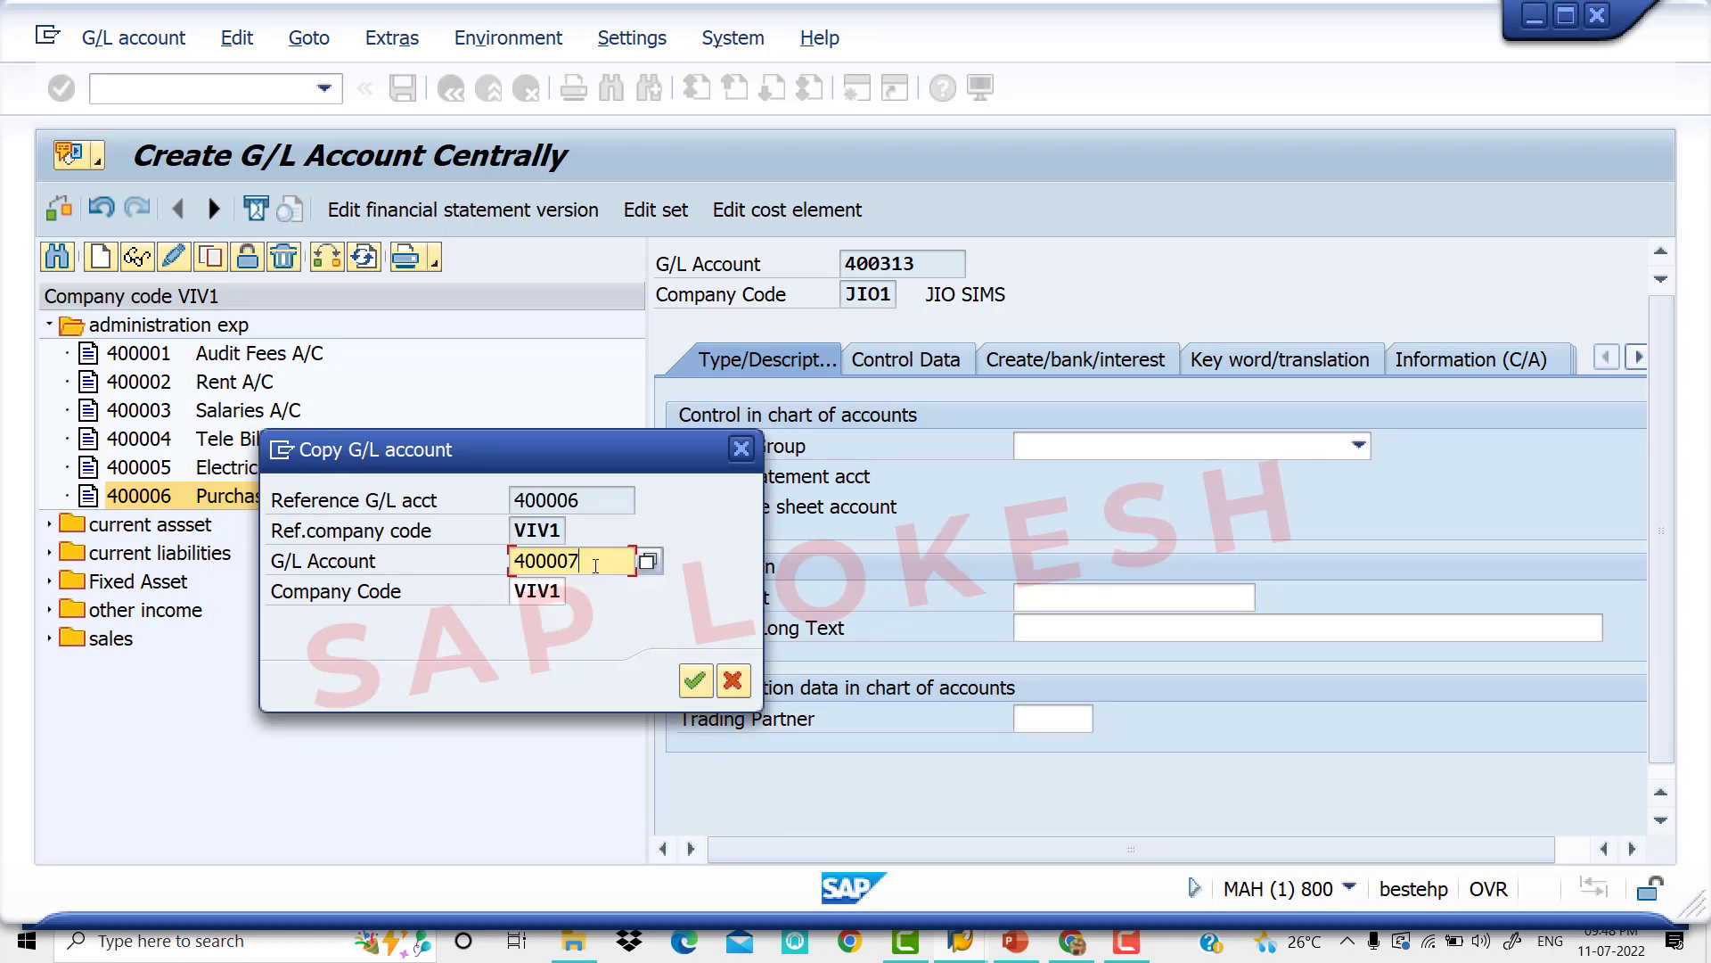
key(Return)
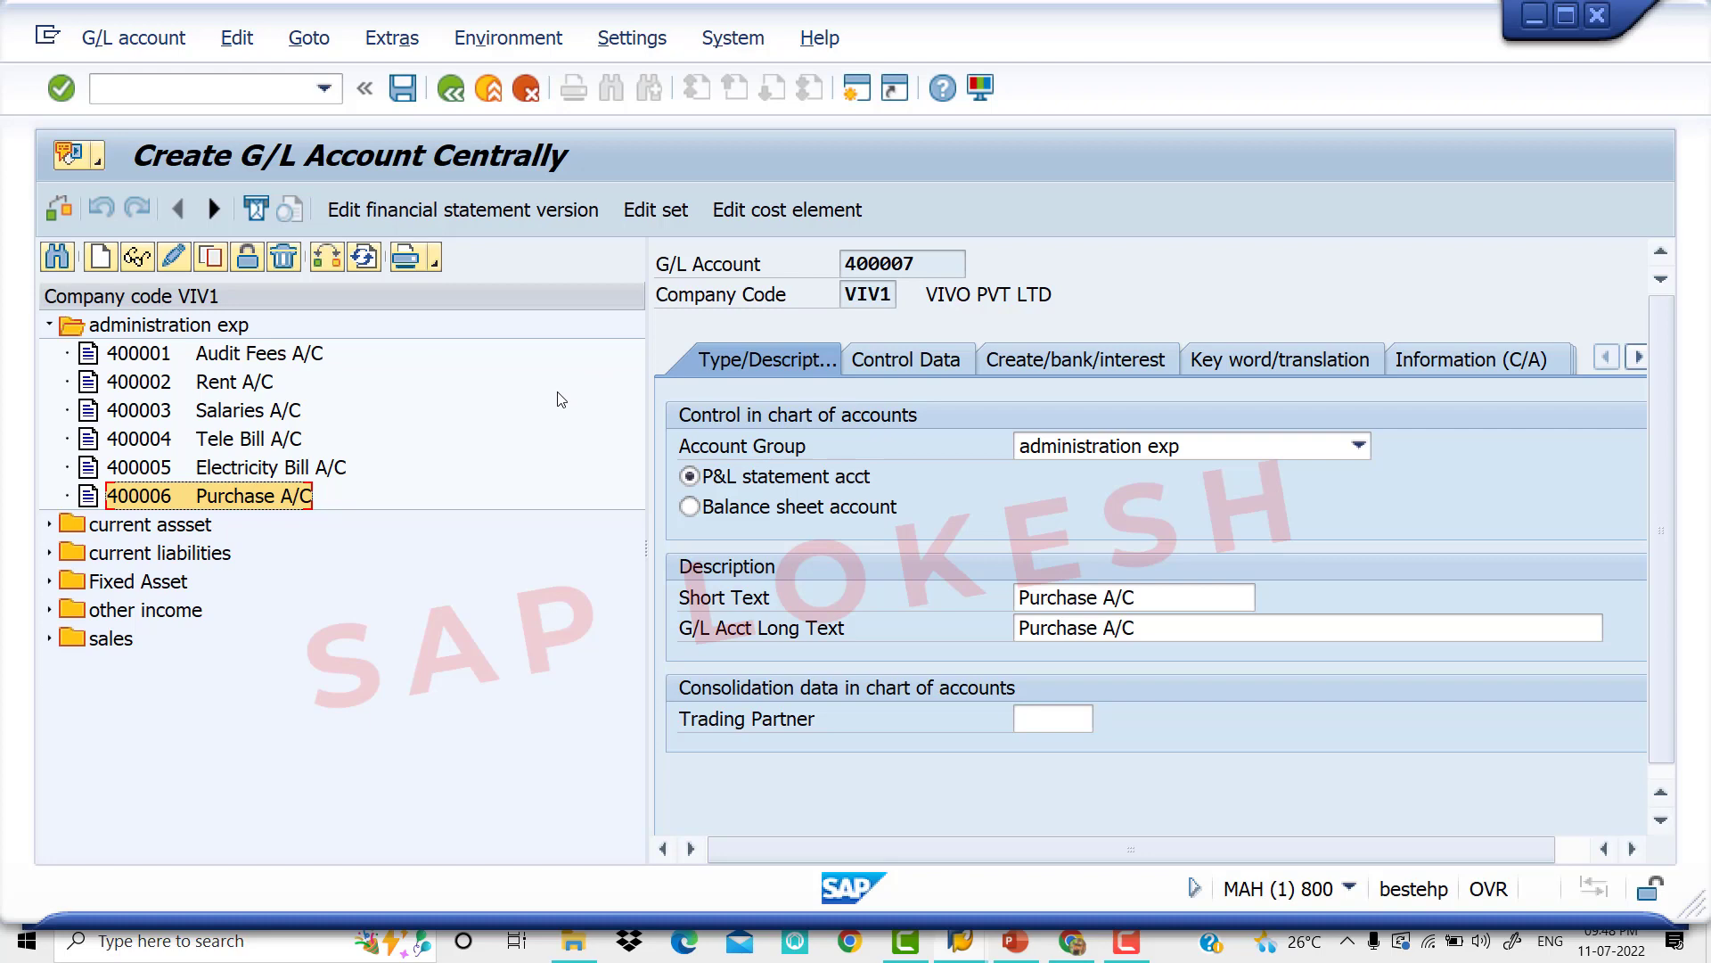
Collapse the administration exp group and switch to the YouTube channel page in Chrome.
click(49, 326)
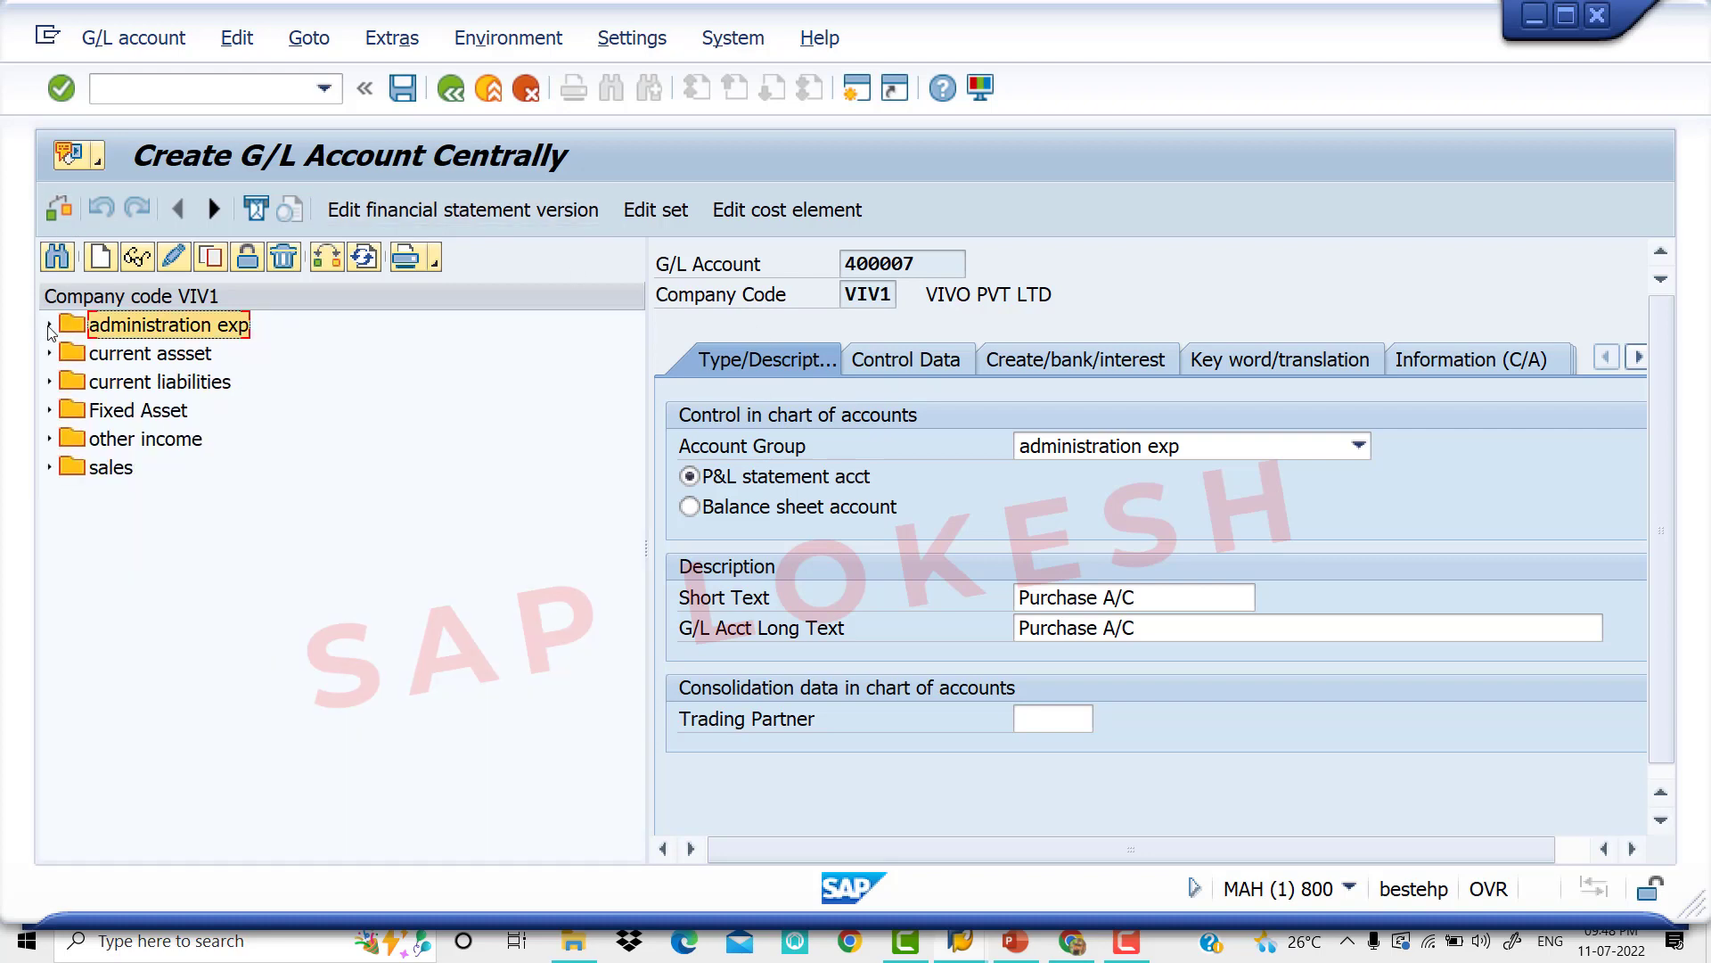
click(1085, 957)
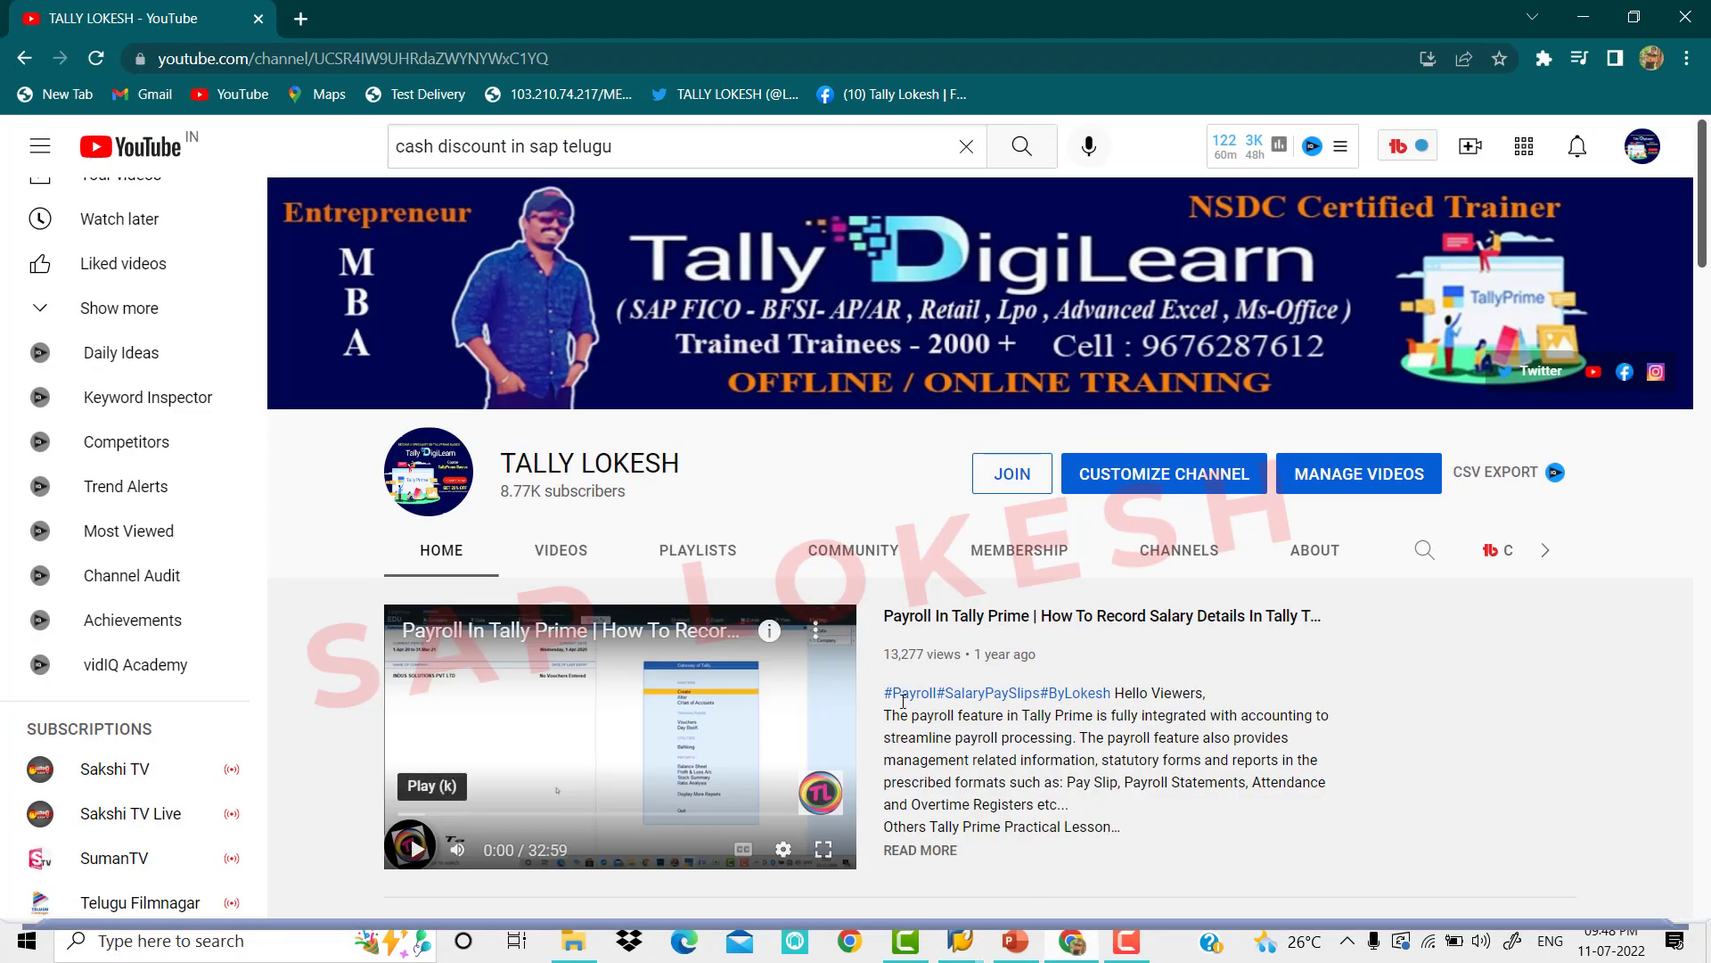